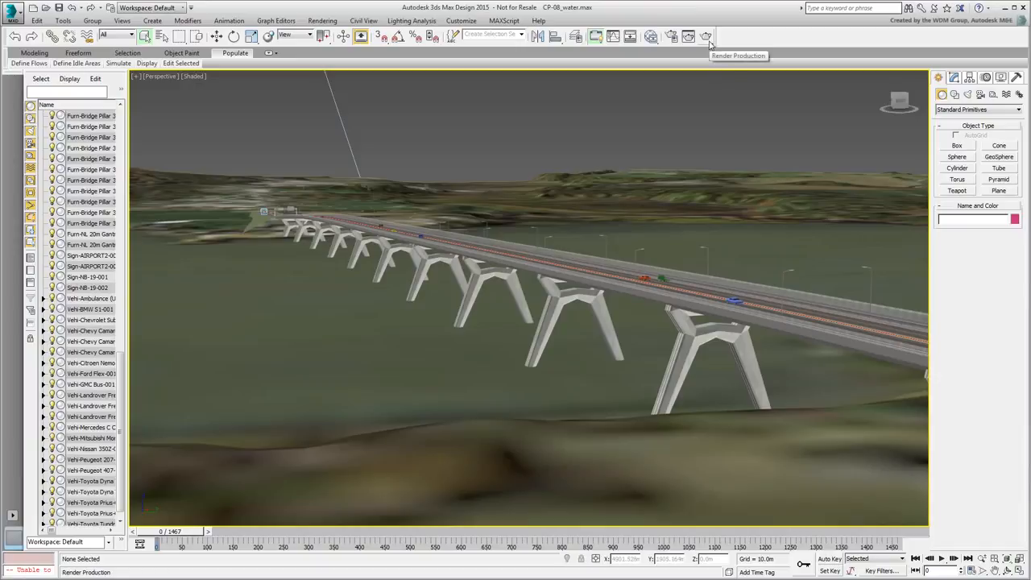
Render the bridge scene from the Perspective view to check how the water area looks, and close the rendered frame.
{"action": "left_click", "coordinate": [705, 37]}
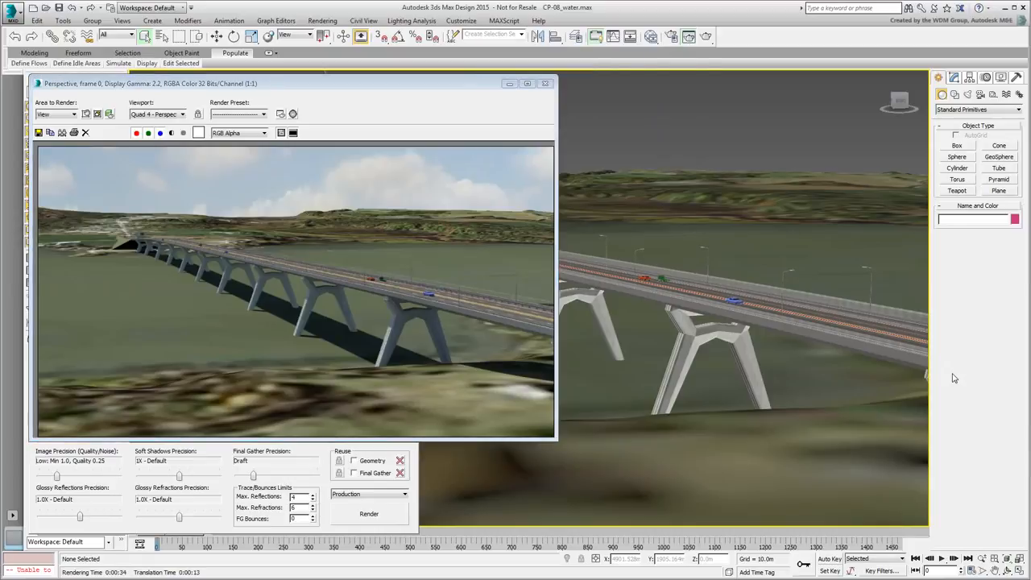
{"action": "left_click", "coordinate": [545, 83]}
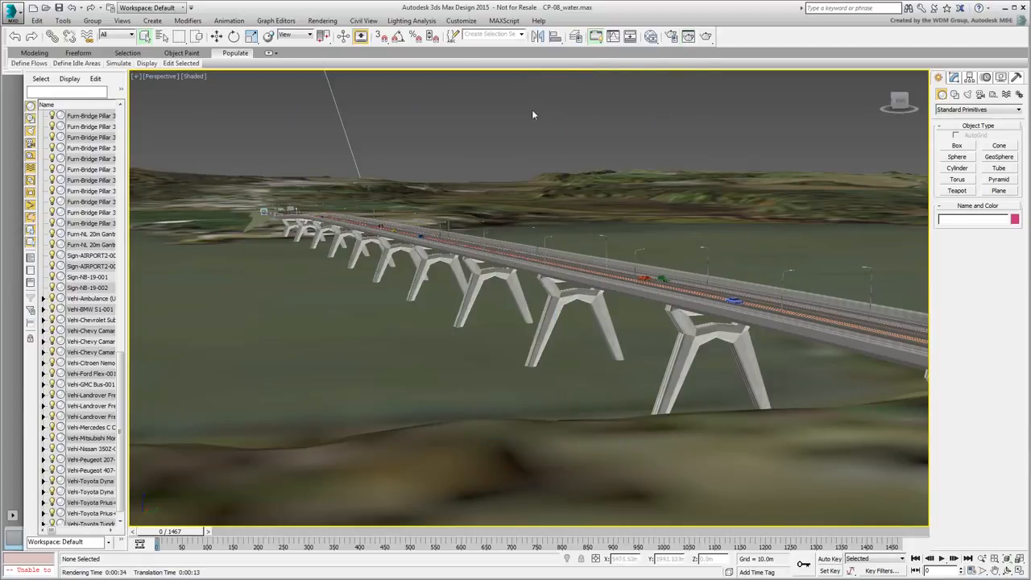
Show the whole terrain in a maximized Top view with the grid hidden.
{"action": "key", "text": "alt+w"}
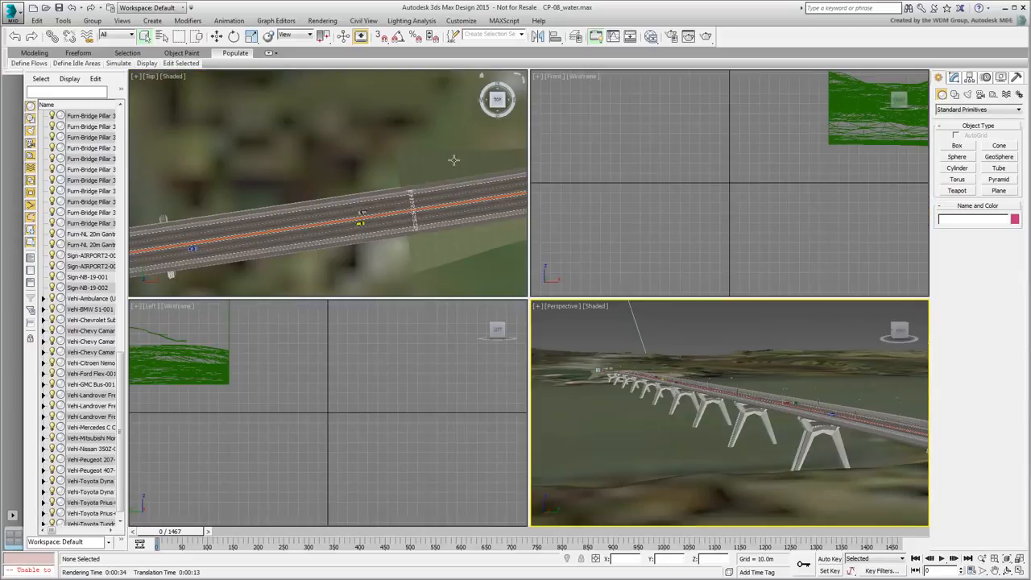
{"action": "key", "text": "alt+w"}
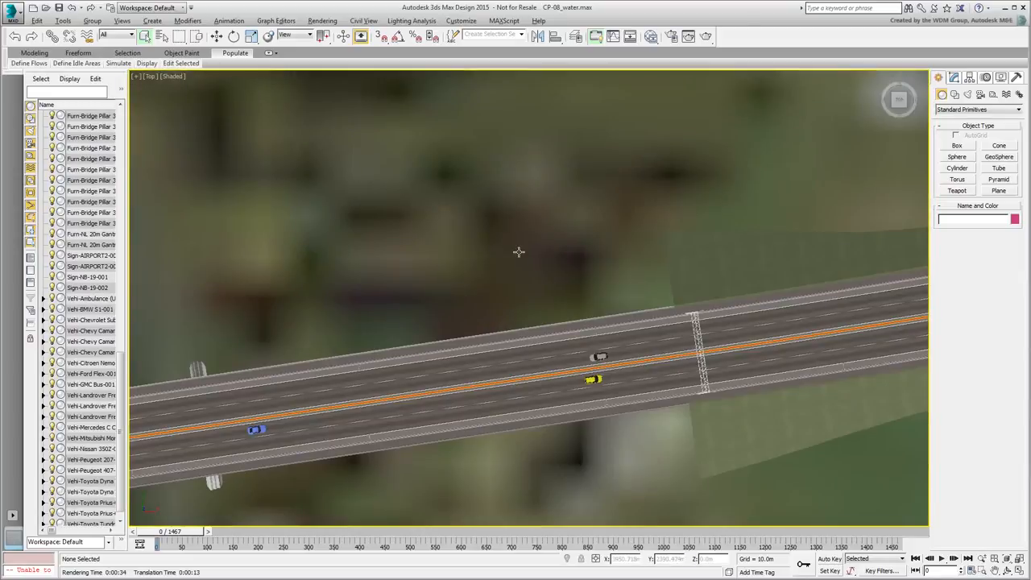
{"action": "scroll", "coordinate": [515, 256], "scroll_direction": "down", "scroll_amount": 2}
{"action": "scroll", "coordinate": [515, 256], "scroll_direction": "down", "scroll_amount": 6}
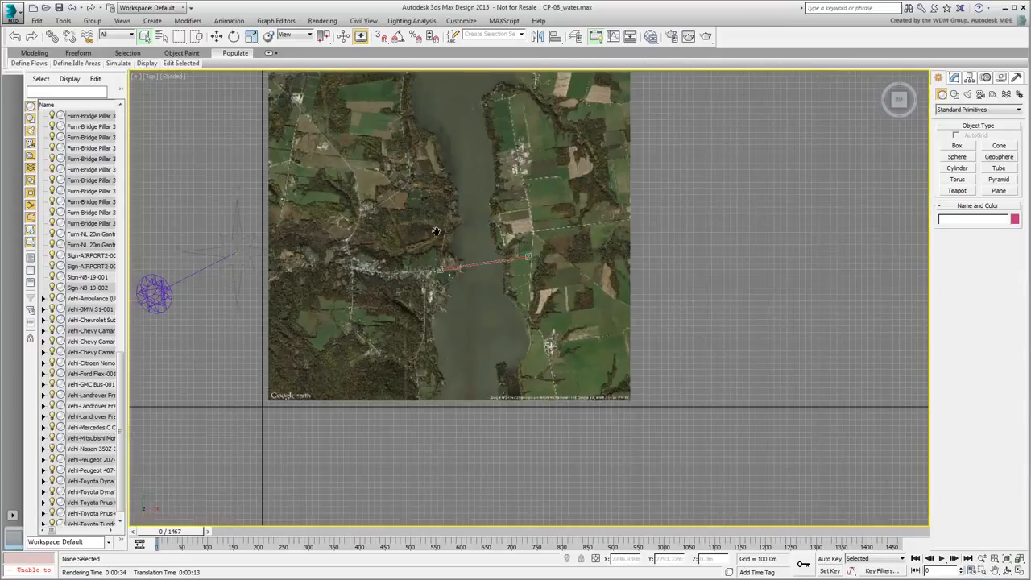
{"action": "middle_click_drag", "start_coordinate": [436, 232], "coordinate": [464, 289]}
{"action": "scroll", "coordinate": [466, 288], "scroll_direction": "up", "scroll_amount": 1}
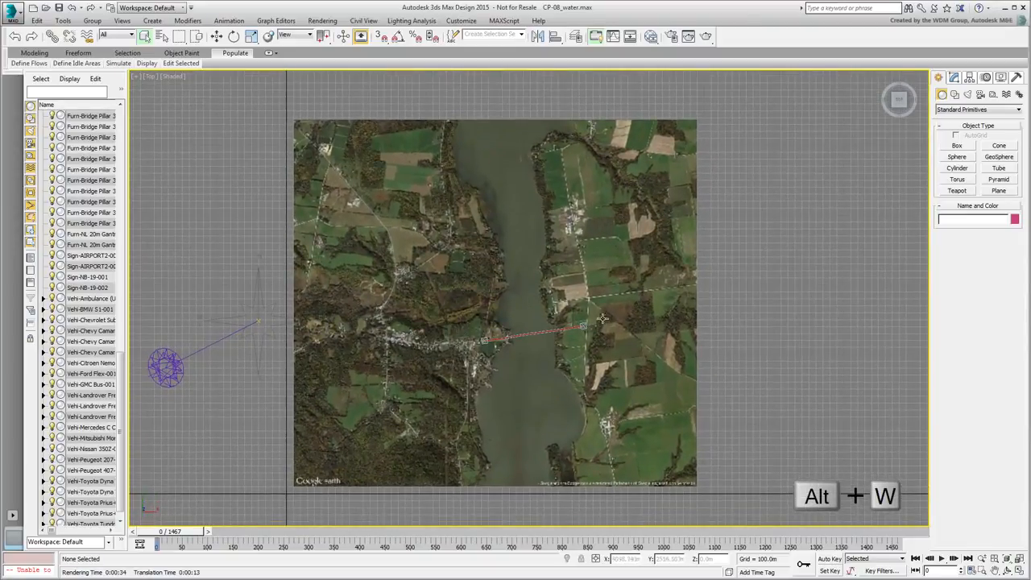
{"action": "key", "text": "g"}
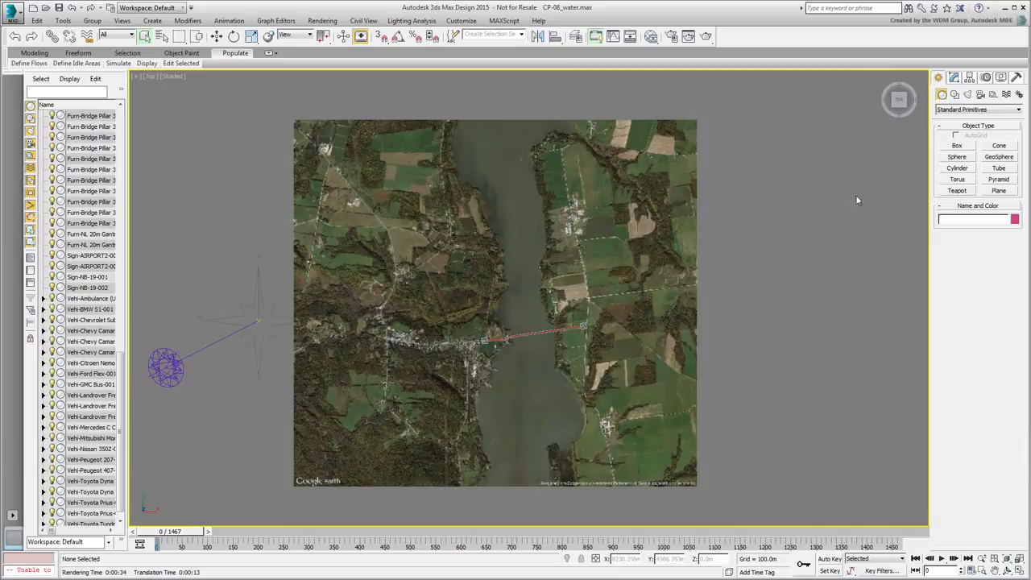
Start a Line spline with a straight segment across the river just beyond the terrain's north edge.
{"action": "left_click", "coordinate": [955, 95]}
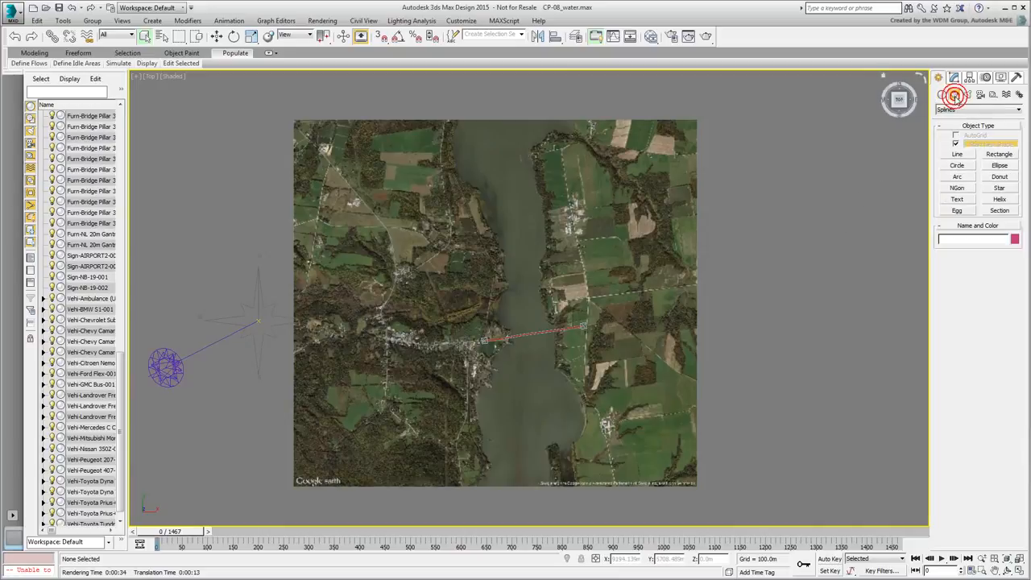
{"action": "left_click", "coordinate": [957, 154]}
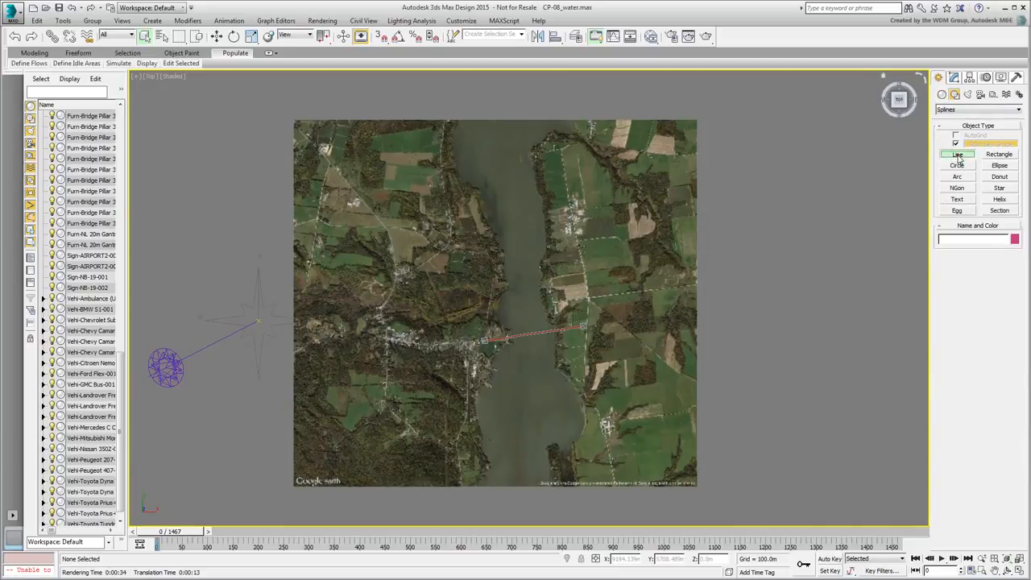
{"action": "left_click", "coordinate": [451, 115]}
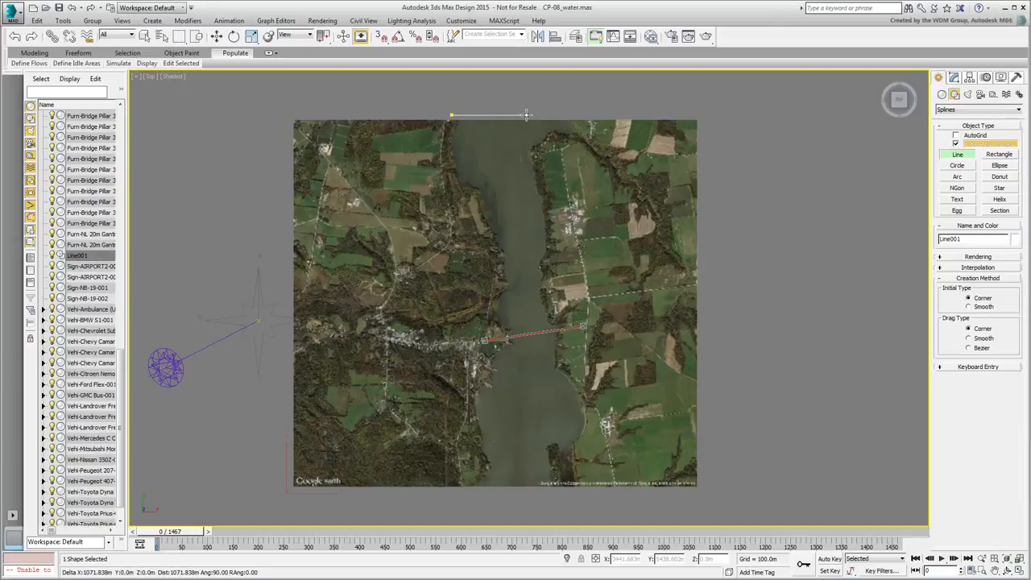
{"action": "left_click", "coordinate": [575, 115]}
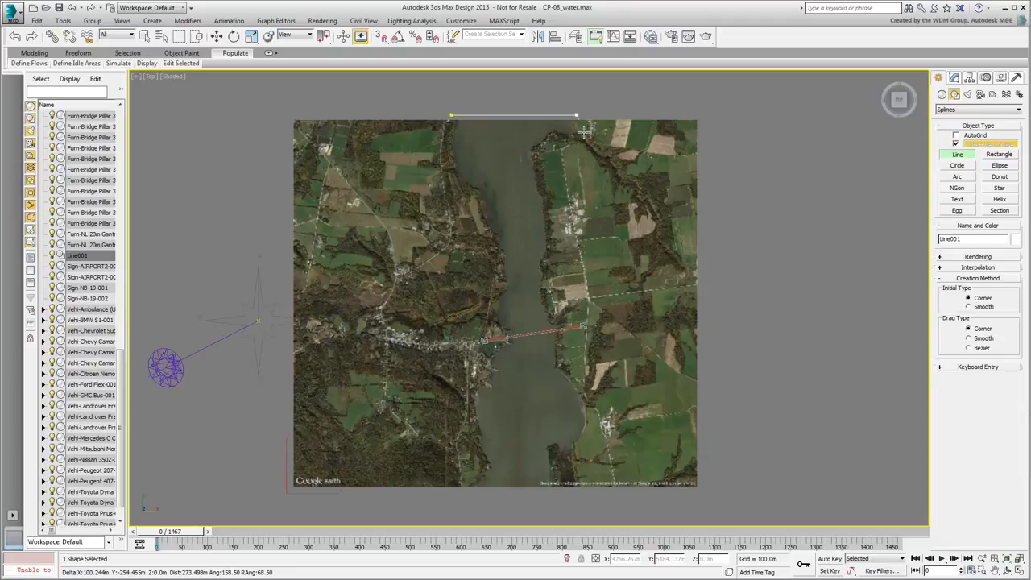
Display the terrain as wireframe and continue the spline along the river's east bank to just beyond the south edge.
{"action": "key", "text": "F3"}
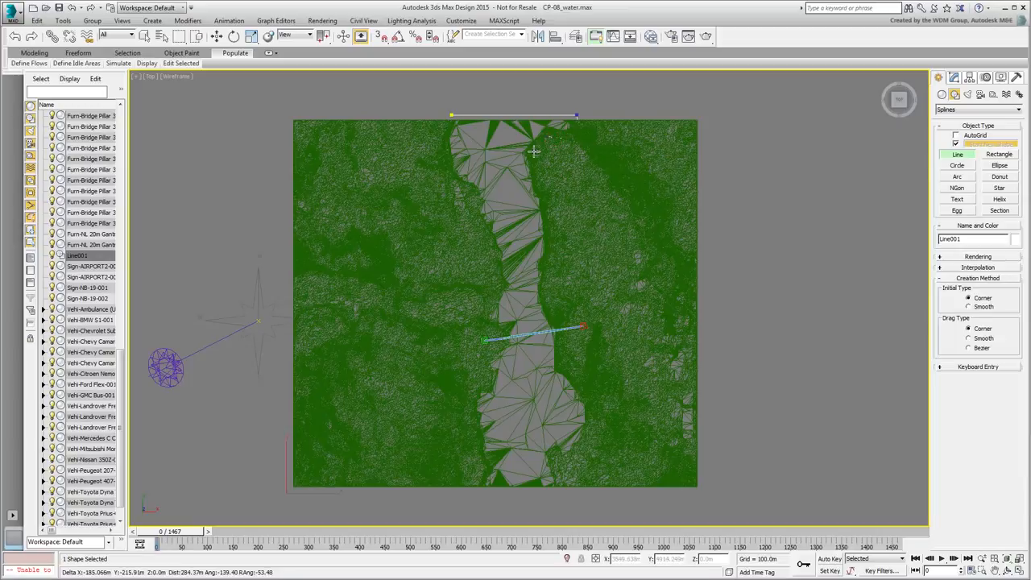
{"action": "right_click", "coordinate": [537, 184]}
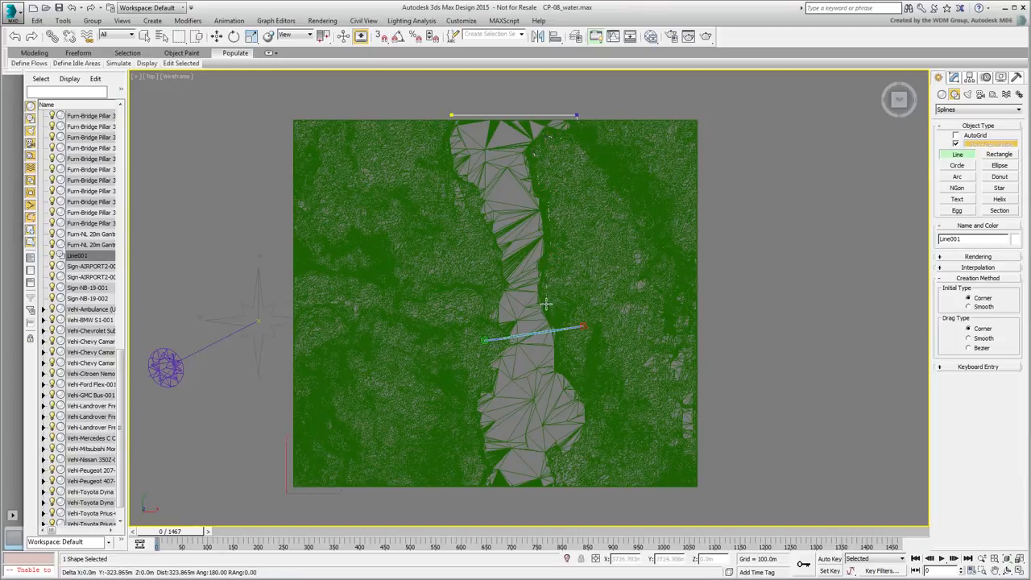
{"action": "left_click", "coordinate": [553, 330]}
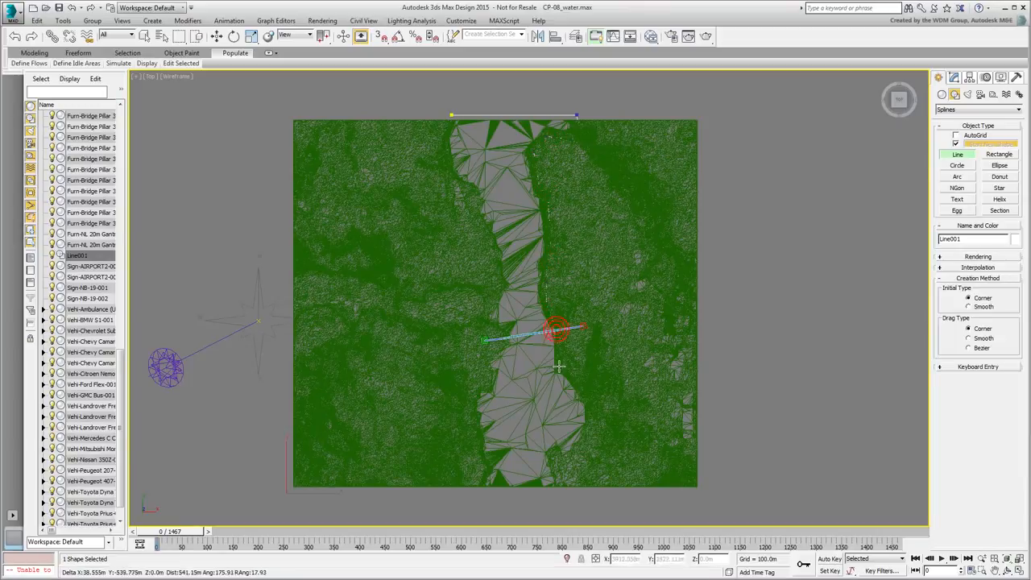
{"action": "left_click", "coordinate": [560, 460]}
{"action": "left_click", "coordinate": [564, 493]}
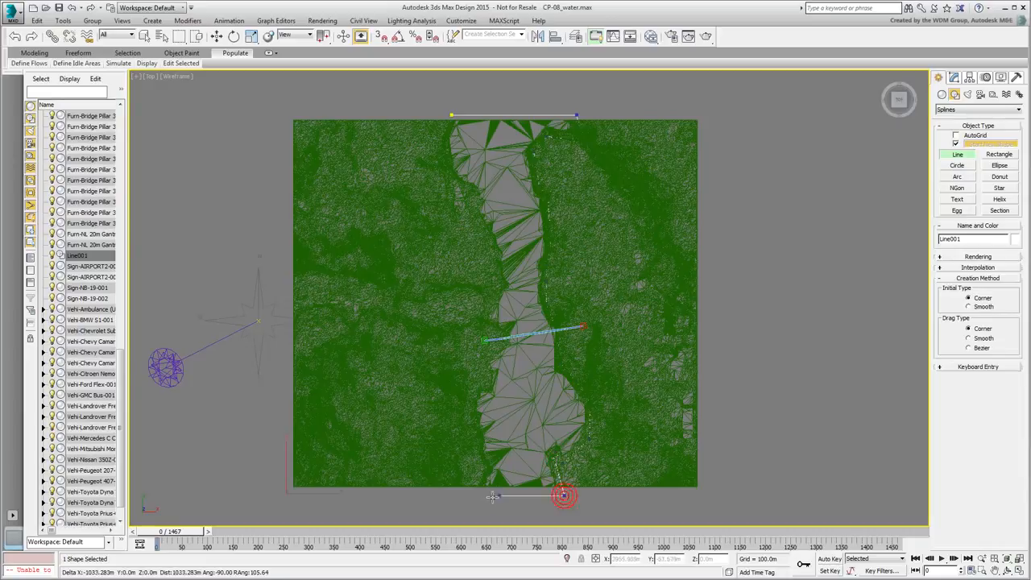
Trace the river's west bank back up to the first vertex, close the spline and end the Line command.
{"action": "left_click", "coordinate": [471, 393]}
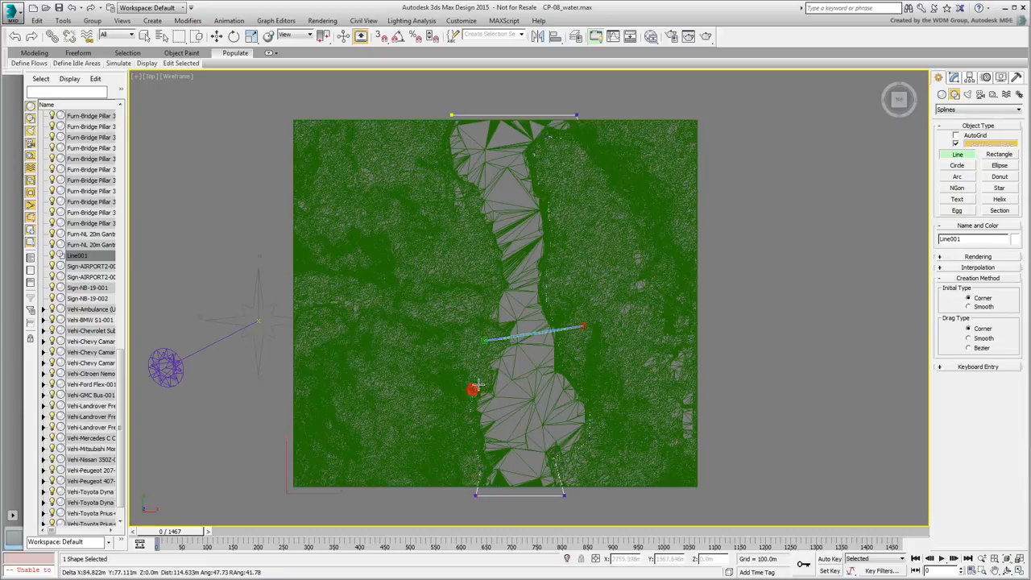
{"action": "left_click", "coordinate": [494, 304]}
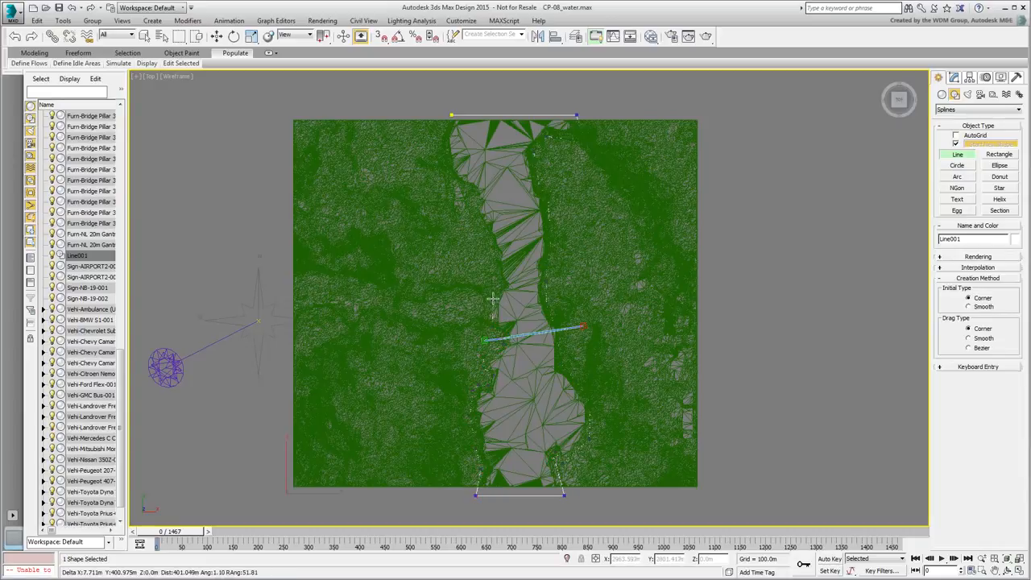
{"action": "left_click", "coordinate": [502, 284]}
{"action": "left_click", "coordinate": [472, 207]}
{"action": "left_click", "coordinate": [471, 185]}
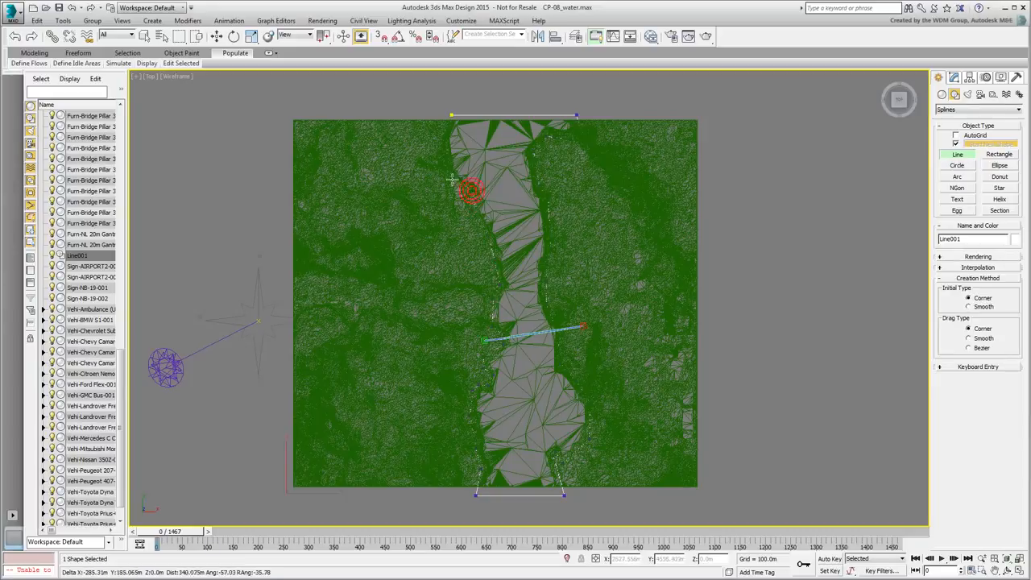
{"action": "left_click", "coordinate": [442, 154]}
{"action": "left_click", "coordinate": [450, 114]}
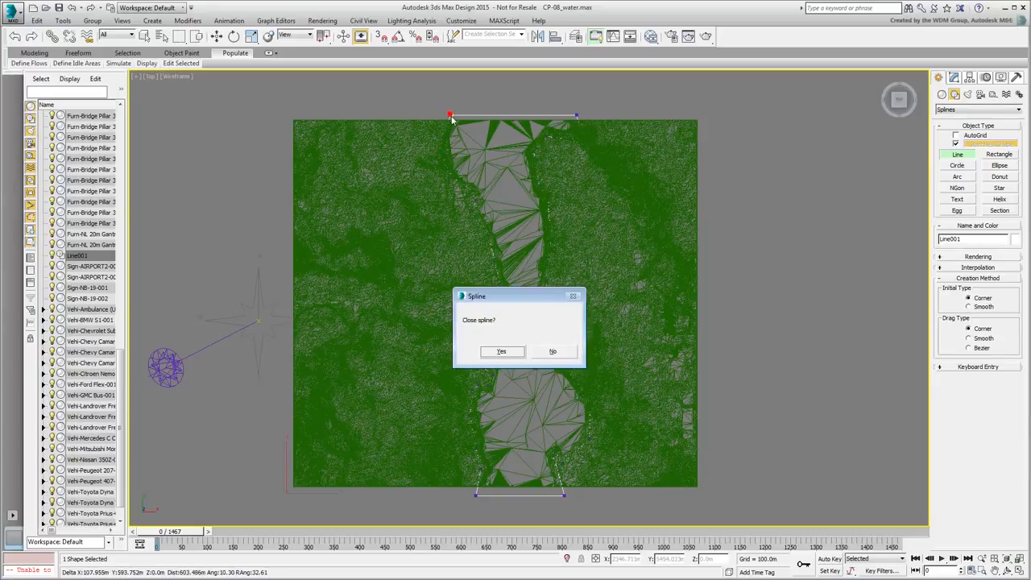
{"action": "left_click", "coordinate": [500, 353]}
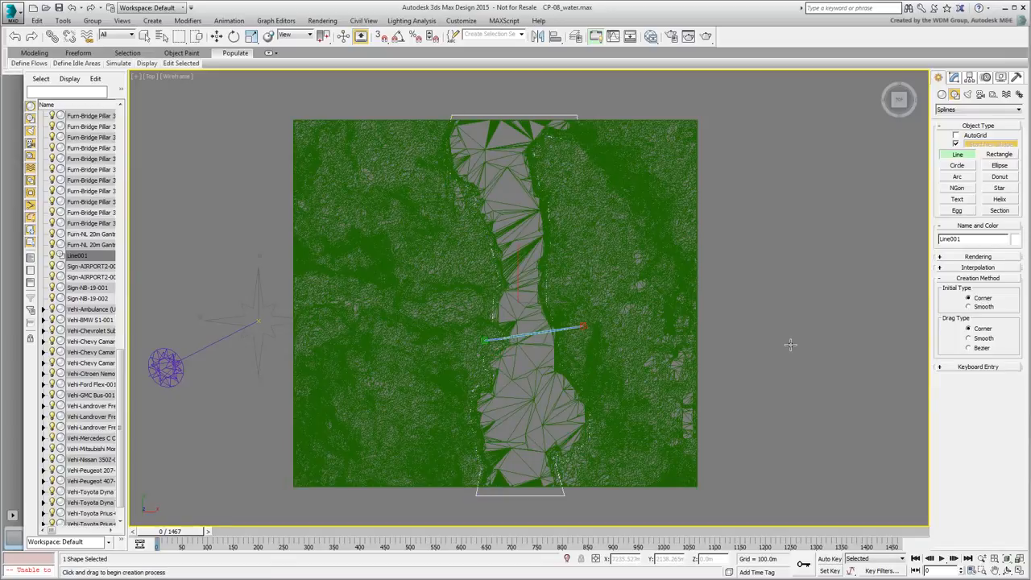
{"action": "right_click", "coordinate": [790, 344]}
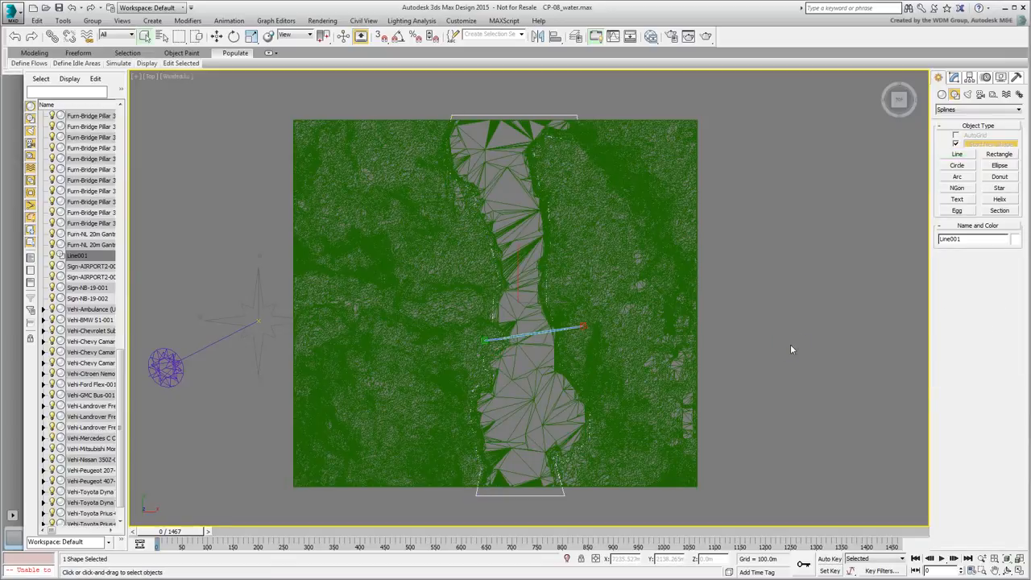
Return the Top view to shaded display and apply a Poly Select modifier to the closed river outline.
{"action": "key", "text": "F3"}
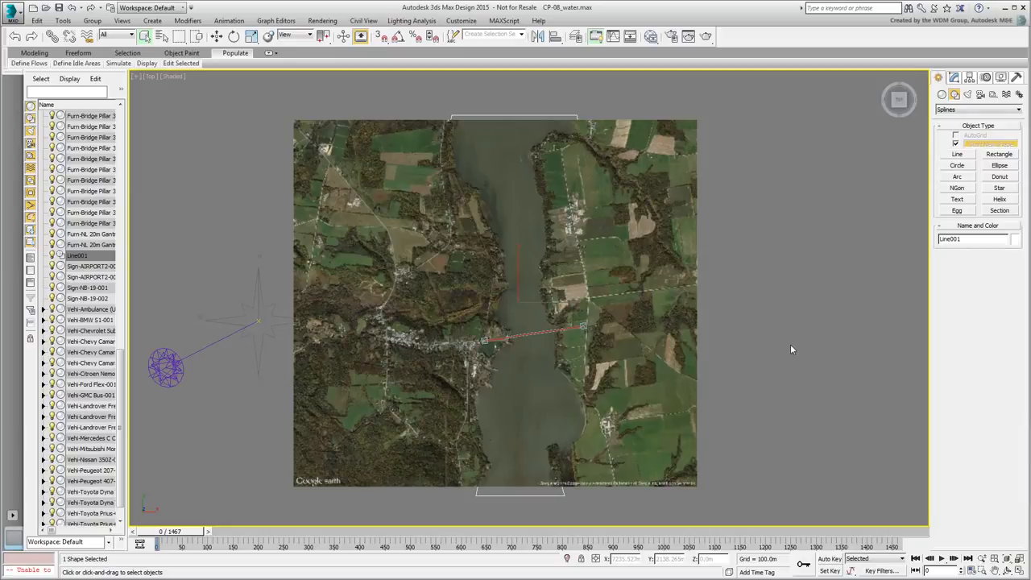
{"action": "left_click", "coordinate": [952, 78]}
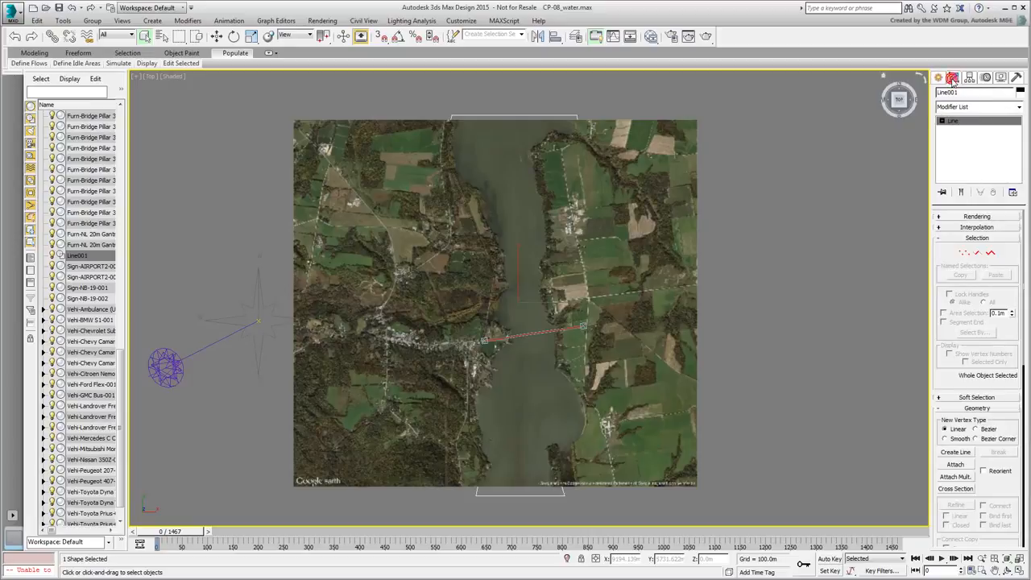
{"action": "left_click", "coordinate": [1019, 107]}
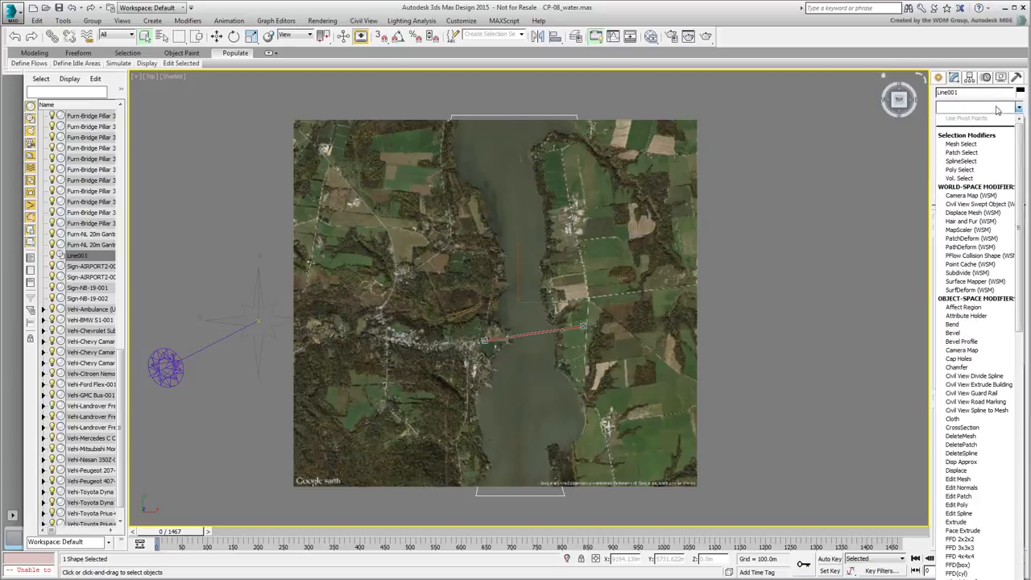
{"action": "left_click", "coordinate": [968, 171]}
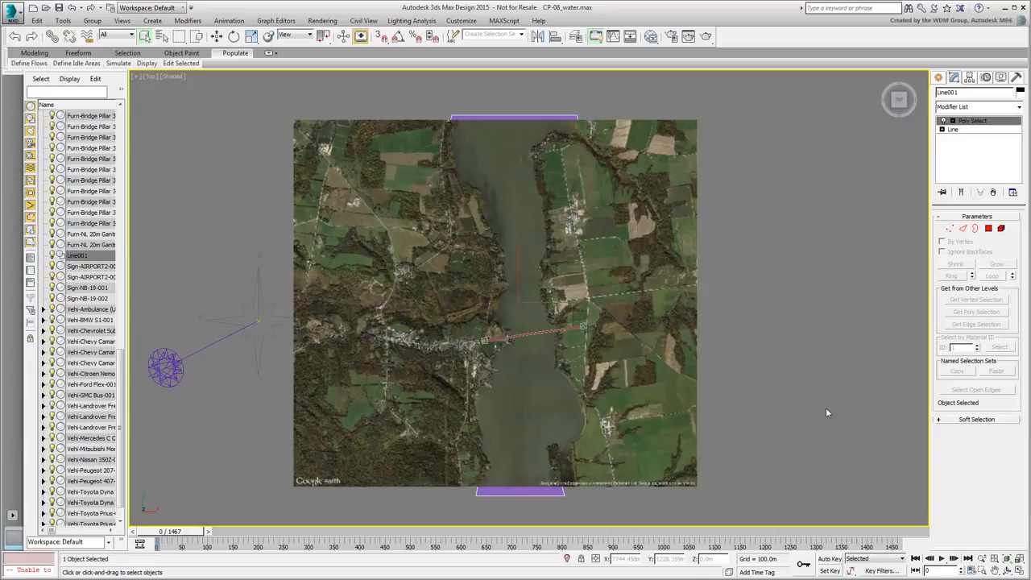
Raise the water surface vertically to a Z position of about 31.18 m, near the terrain's river level.
{"action": "key", "text": "alt+w"}
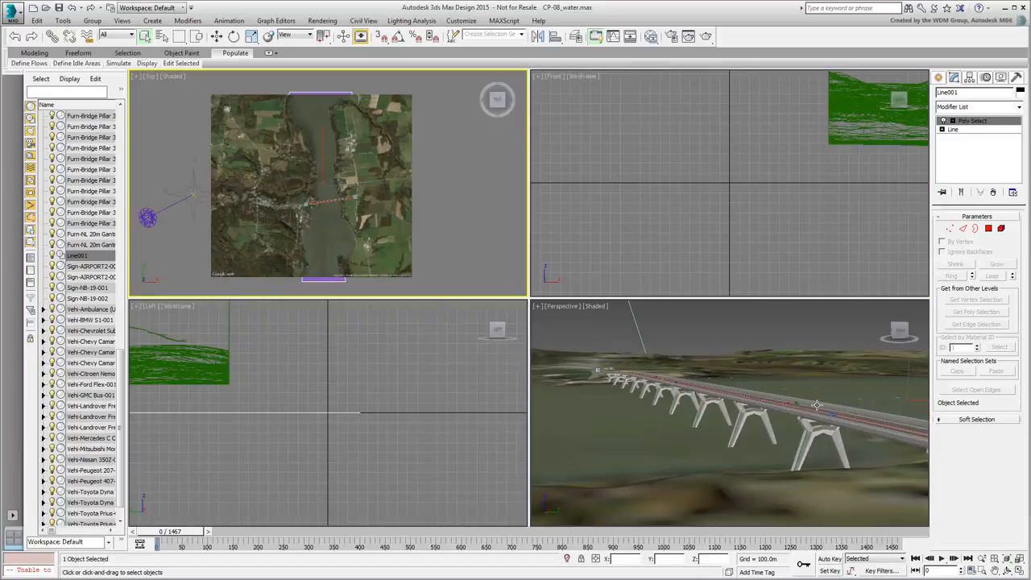
{"action": "middle_click_drag", "start_coordinate": [862, 199], "coordinate": [632, 224]}
{"action": "scroll", "coordinate": [624, 224], "scroll_direction": "down", "scroll_amount": 8}
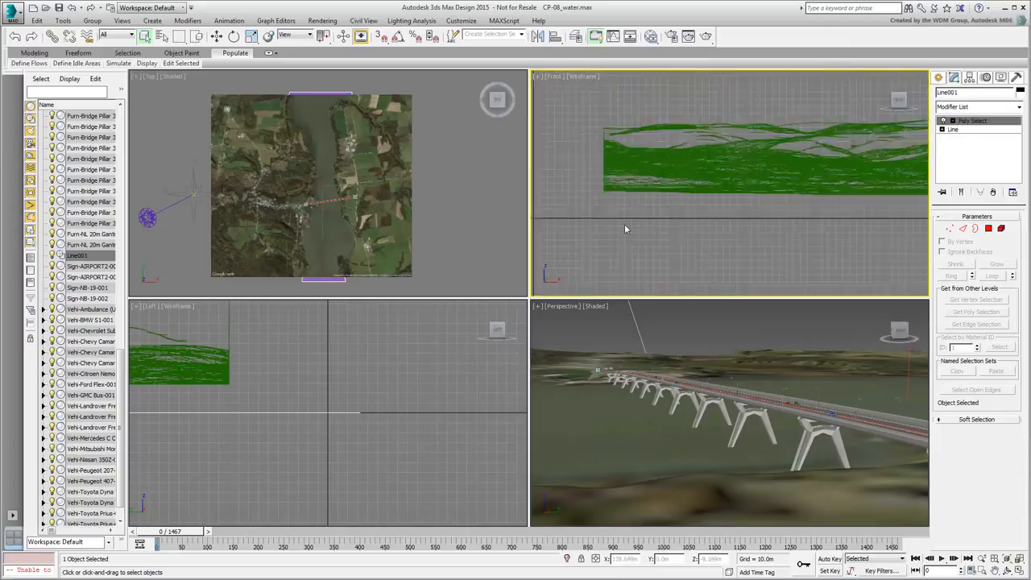
{"action": "scroll", "coordinate": [784, 219], "scroll_direction": "up", "scroll_amount": 10}
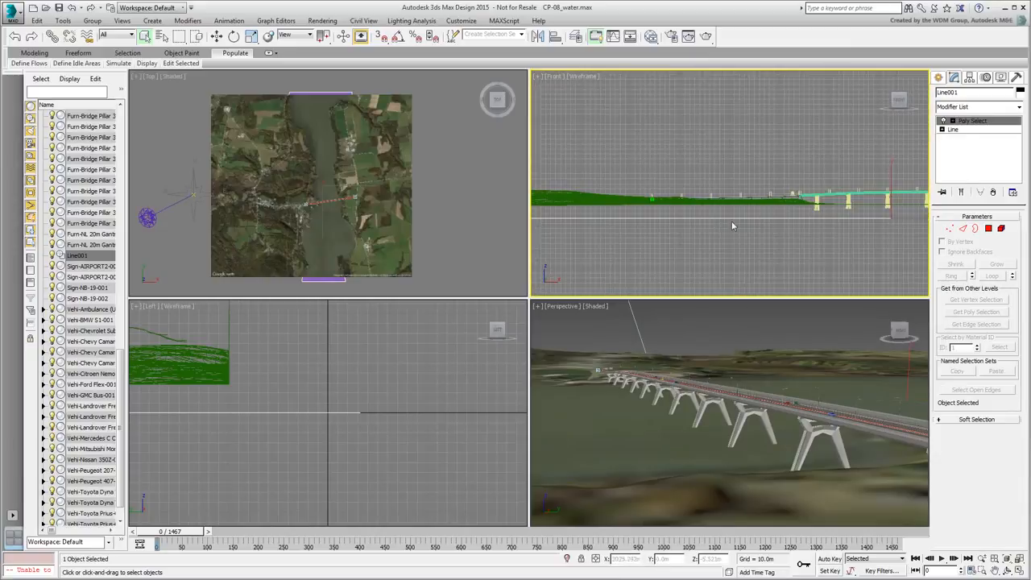
{"action": "scroll", "coordinate": [766, 248], "scroll_direction": "up", "scroll_amount": 4}
{"action": "middle_click_drag", "start_coordinate": [765, 248], "coordinate": [703, 253]}
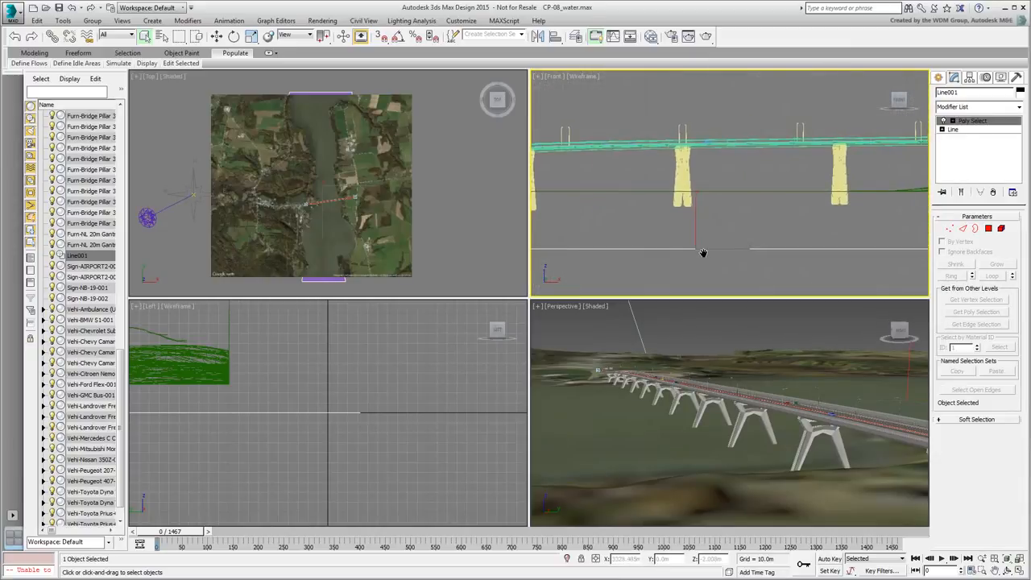
{"action": "right_click", "coordinate": [810, 391]}
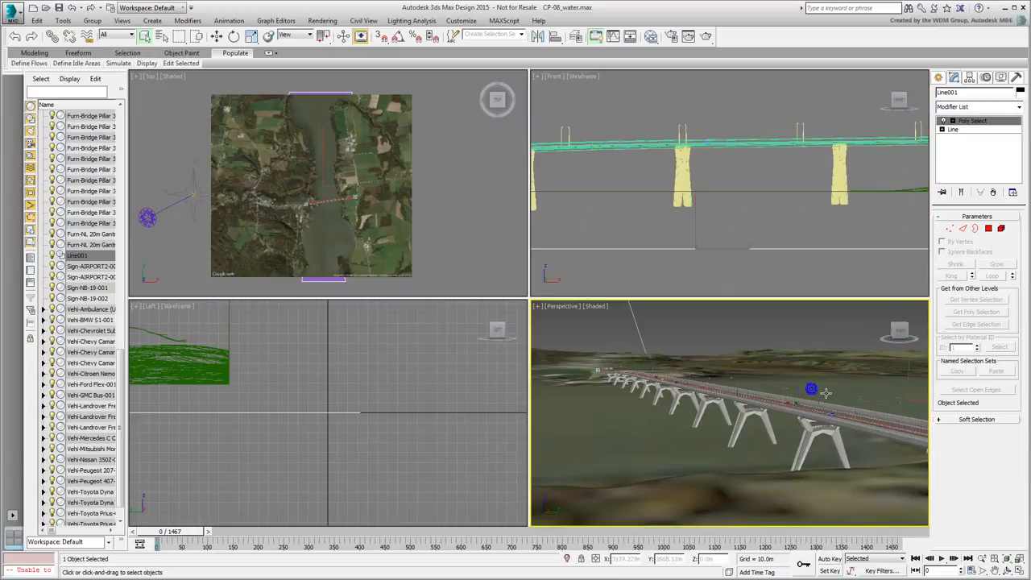
{"action": "right_click", "coordinate": [823, 391]}
{"action": "left_click", "coordinate": [838, 403]}
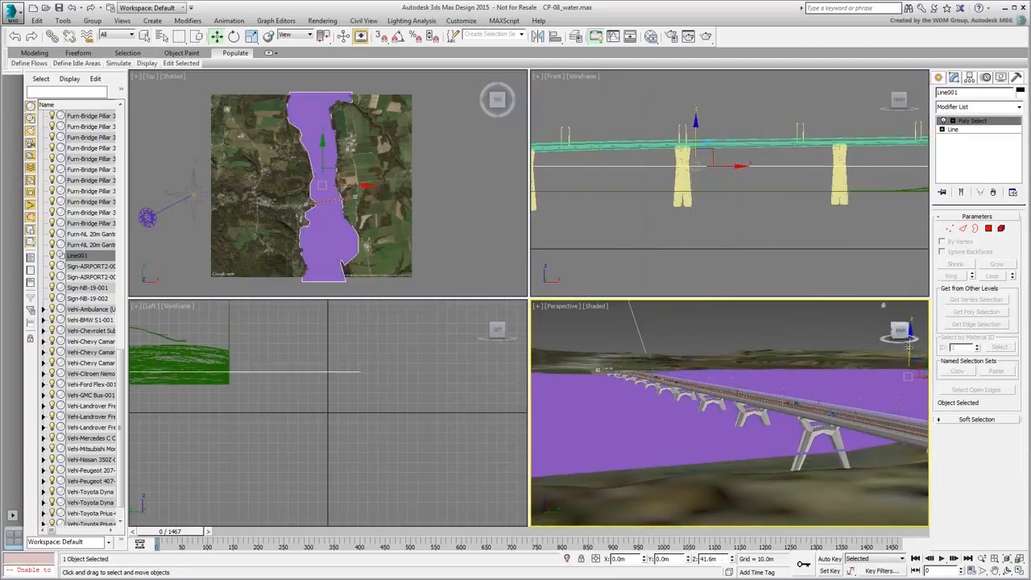
{"action": "left_click_drag", "start_coordinate": [909, 354], "coordinate": [909, 352]}
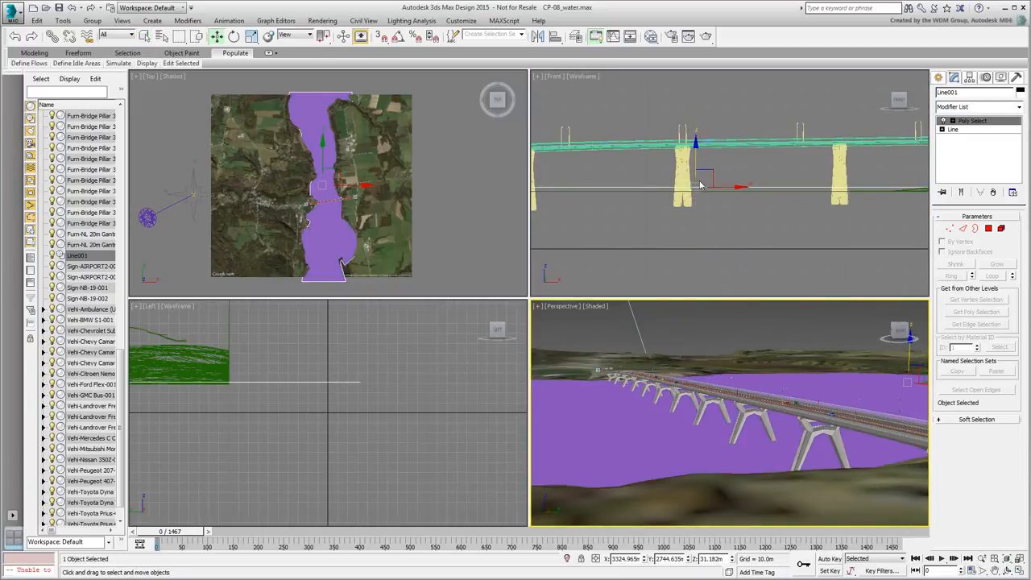
Lower the water surface to a Z position of about 29.26 m, just above the terrain's flat riverbed.
{"action": "scroll", "coordinate": [691, 190], "scroll_direction": "up", "scroll_amount": 5}
{"action": "scroll", "coordinate": [691, 191], "scroll_direction": "up", "scroll_amount": 3}
{"action": "mouse_move", "coordinate": [737, 200]}
{"action": "left_mouse_down"}
{"action": "mouse_move", "coordinate": [746, 246]}
{"action": "mouse_move", "coordinate": [737, 242]}
{"action": "left_mouse_up"}
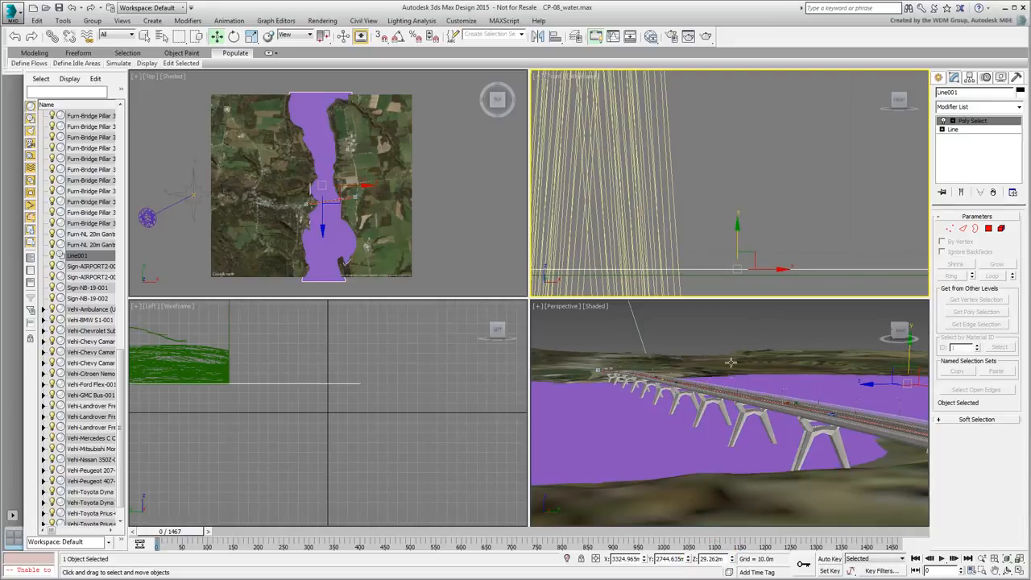
Rename the water surface as Lake and open the Slate Material Editor with the Perspective view maximized.
{"action": "key", "text": "alt+w"}
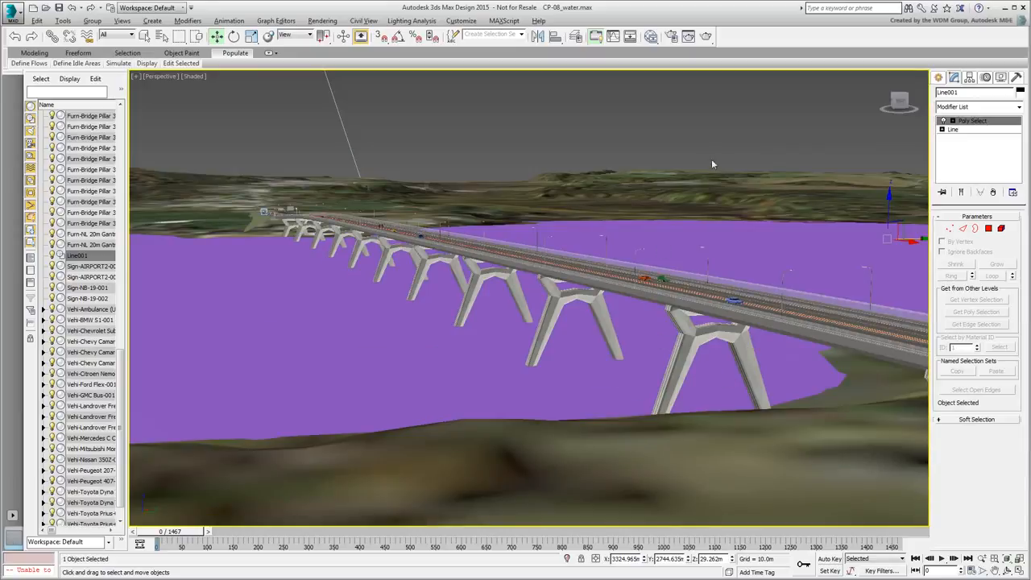
{"action": "double_click", "coordinate": [975, 93]}
{"action": "type", "text": "Lake"}
{"action": "left_click", "coordinate": [651, 35]}
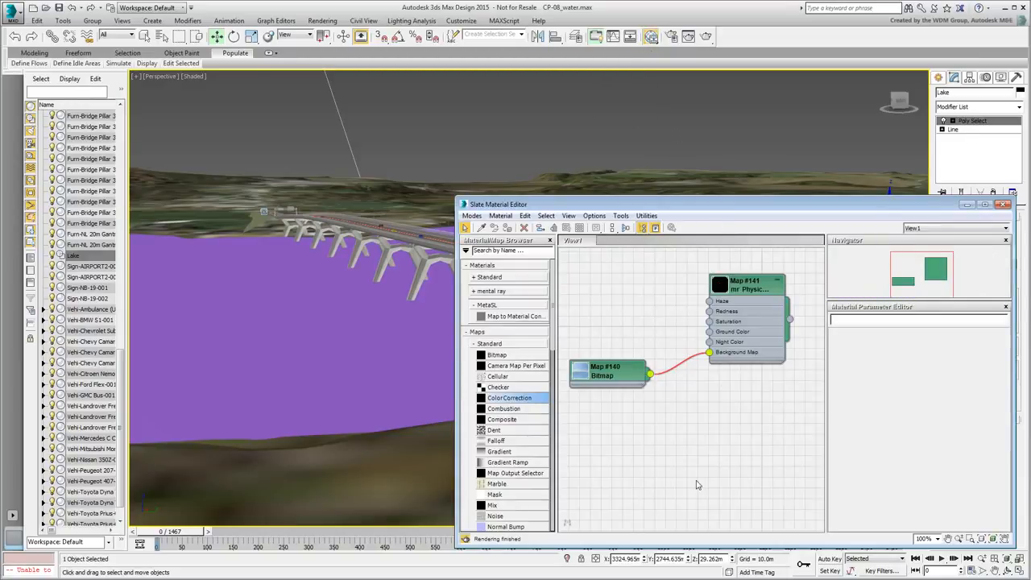
Assign the Murky River material from the Autodesk Liquid library to the lake surface and render the Perspective view.
{"action": "scroll", "coordinate": [695, 426], "scroll_direction": "down", "scroll_amount": 4}
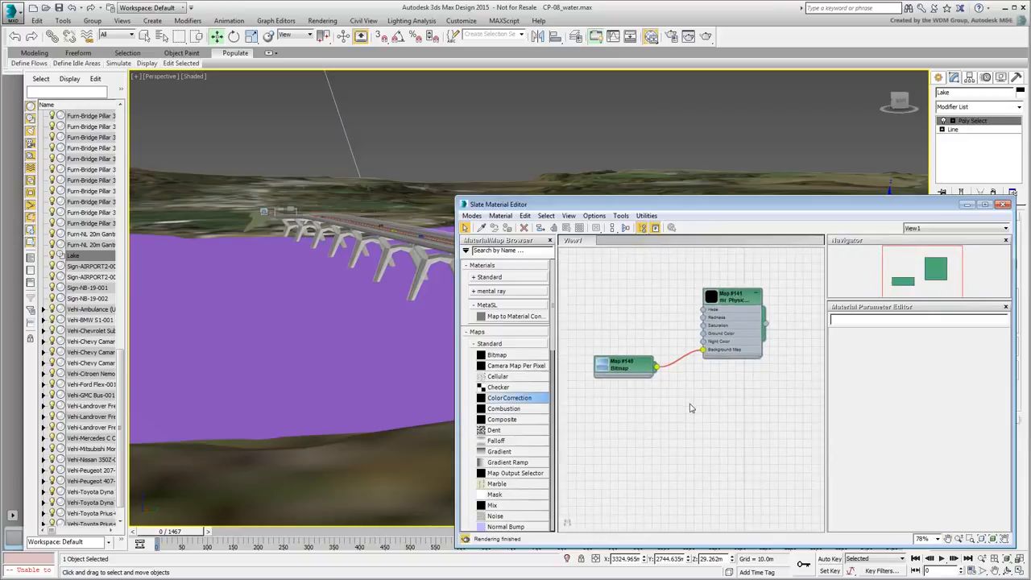
{"action": "right_click", "coordinate": [680, 375]}
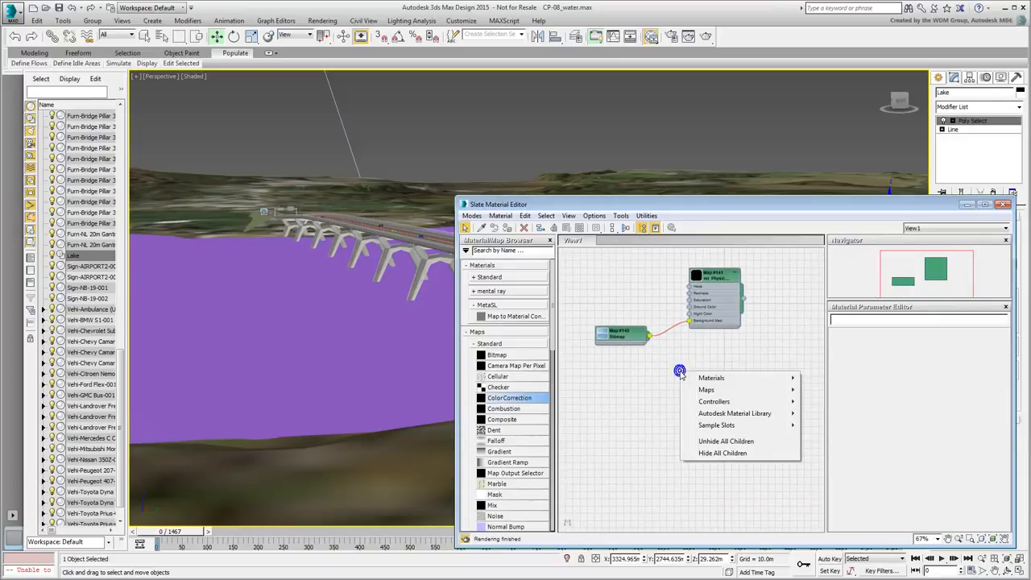
{"action": "mouse_move", "coordinate": [743, 413]}
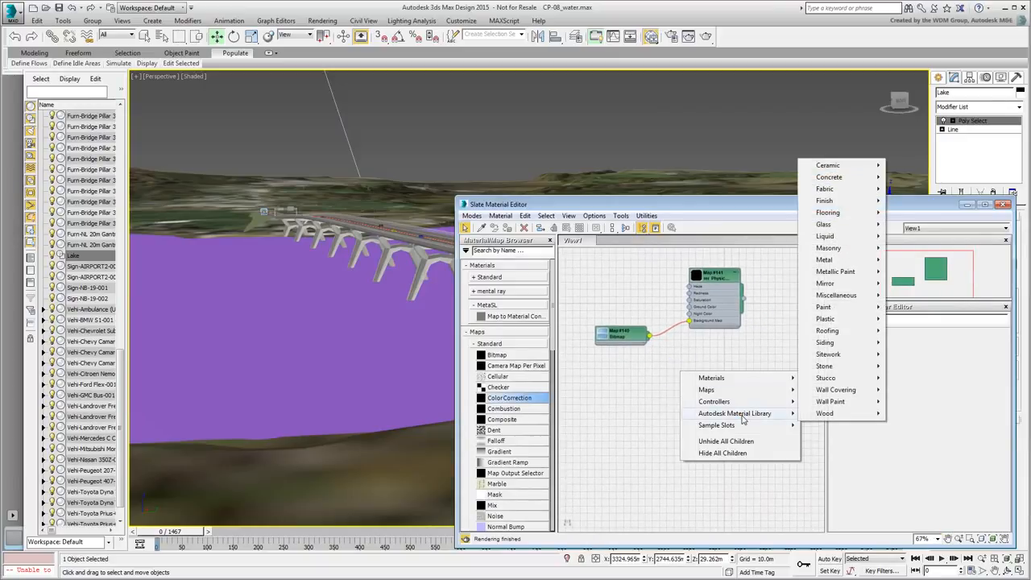
{"action": "mouse_move", "coordinate": [839, 240]}
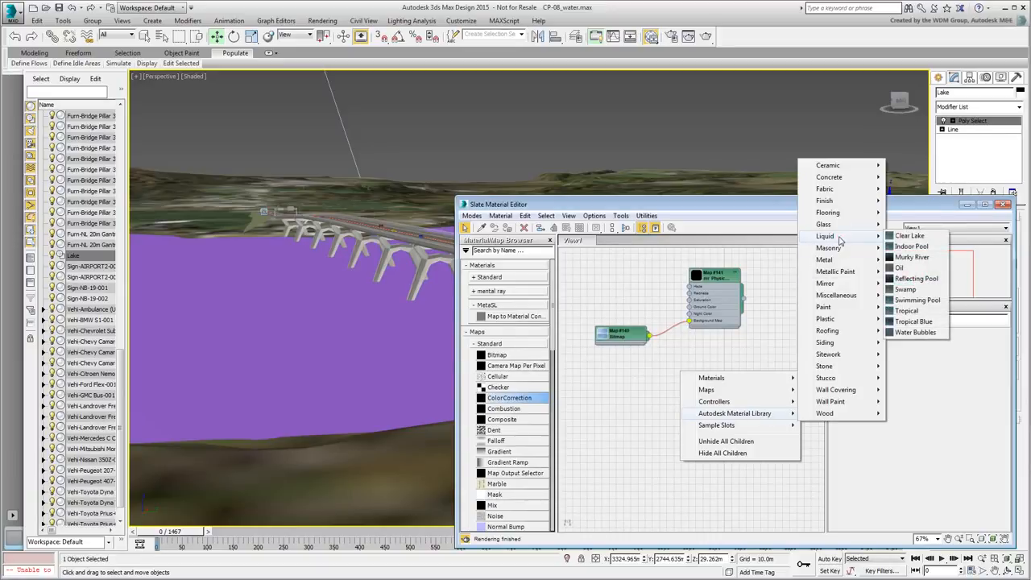
{"action": "left_click", "coordinate": [930, 259]}
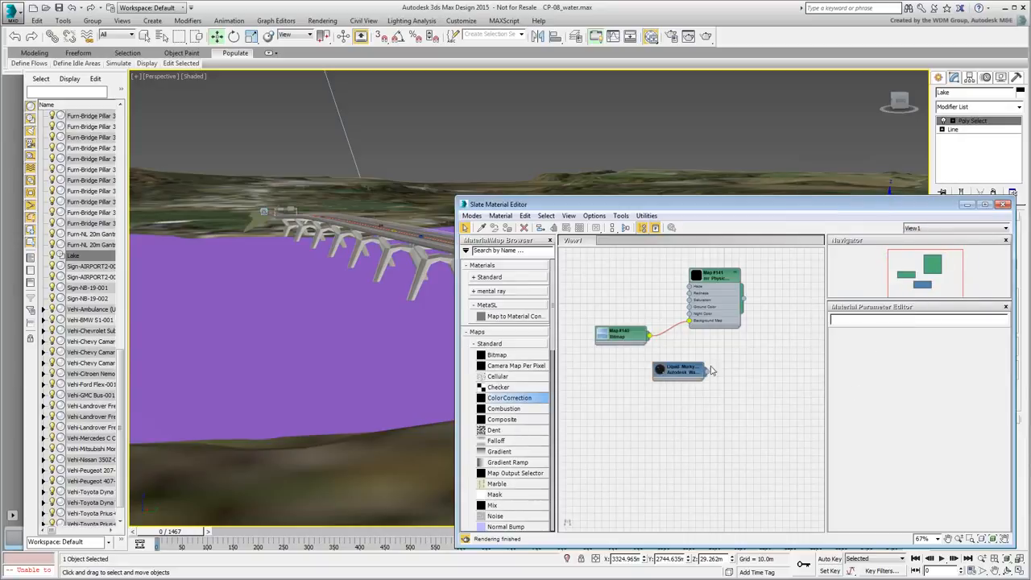
{"action": "left_click_drag", "start_coordinate": [707, 371], "coordinate": [439, 434]}
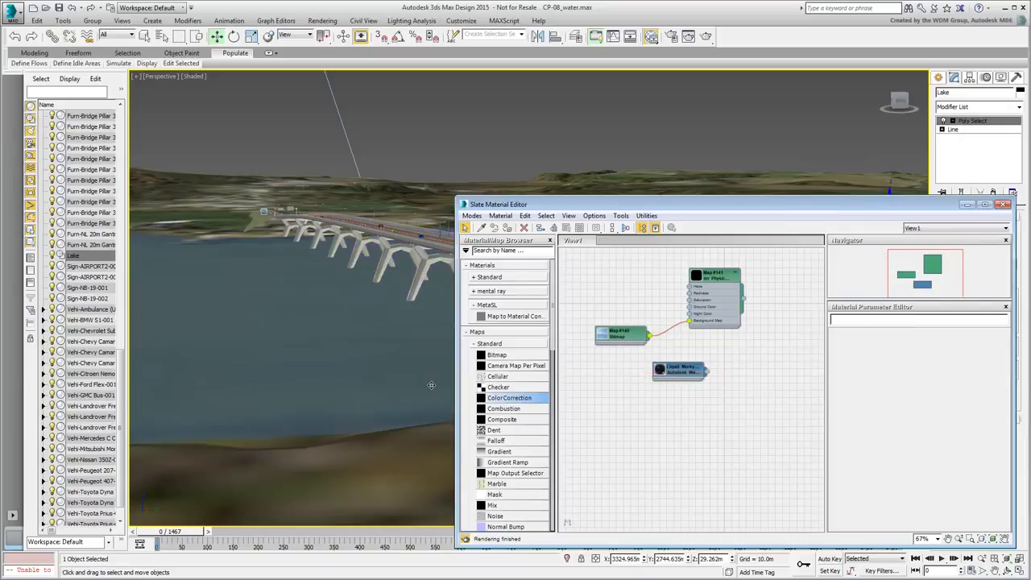
{"action": "left_click", "coordinate": [707, 37]}
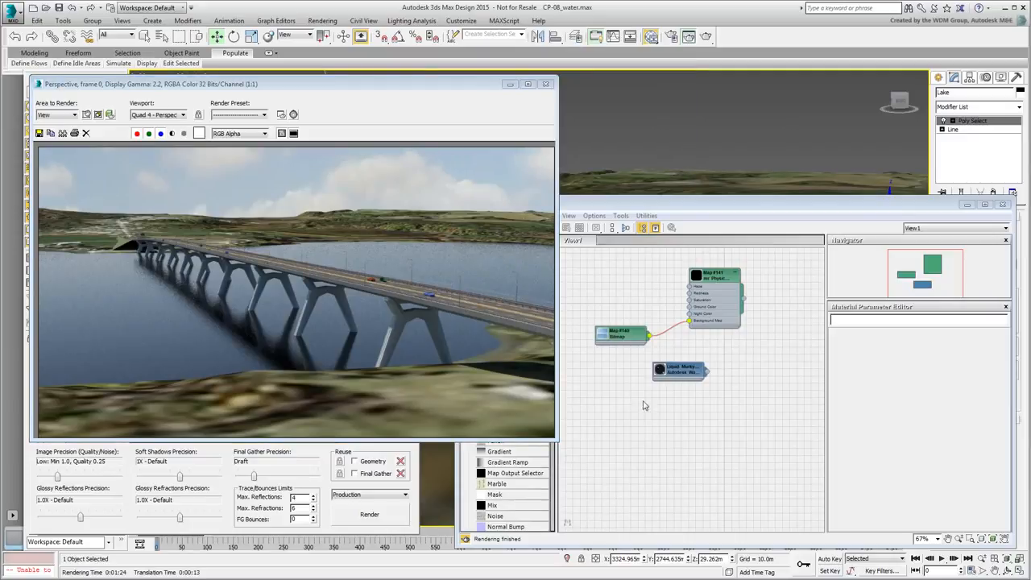
Create a mental ray Arch & Design material and apply the Water, Reflective surface template to it.
{"action": "right_click", "coordinate": [671, 412]}
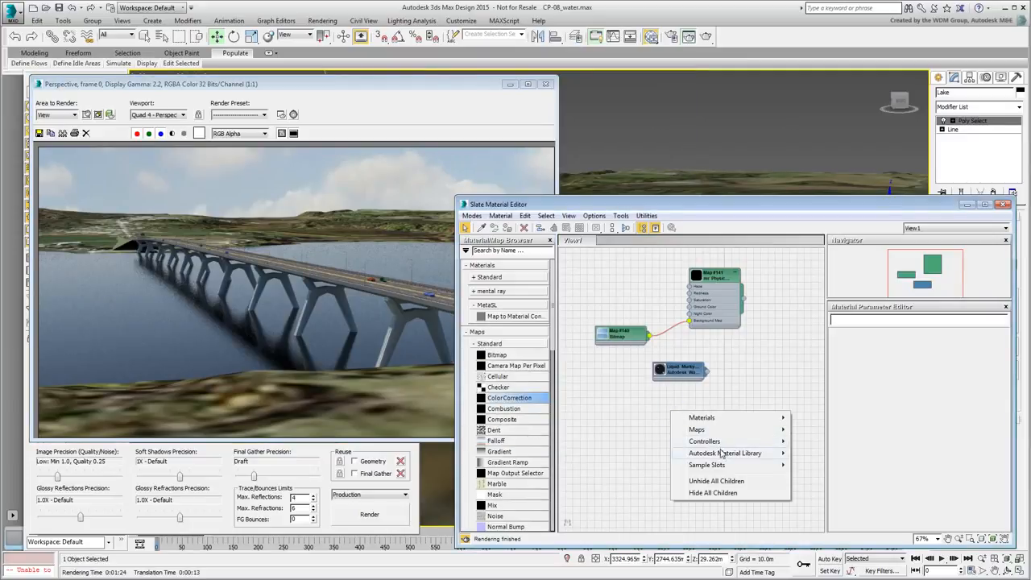
{"action": "mouse_move", "coordinate": [723, 453]}
{"action": "mouse_move", "coordinate": [836, 280]}
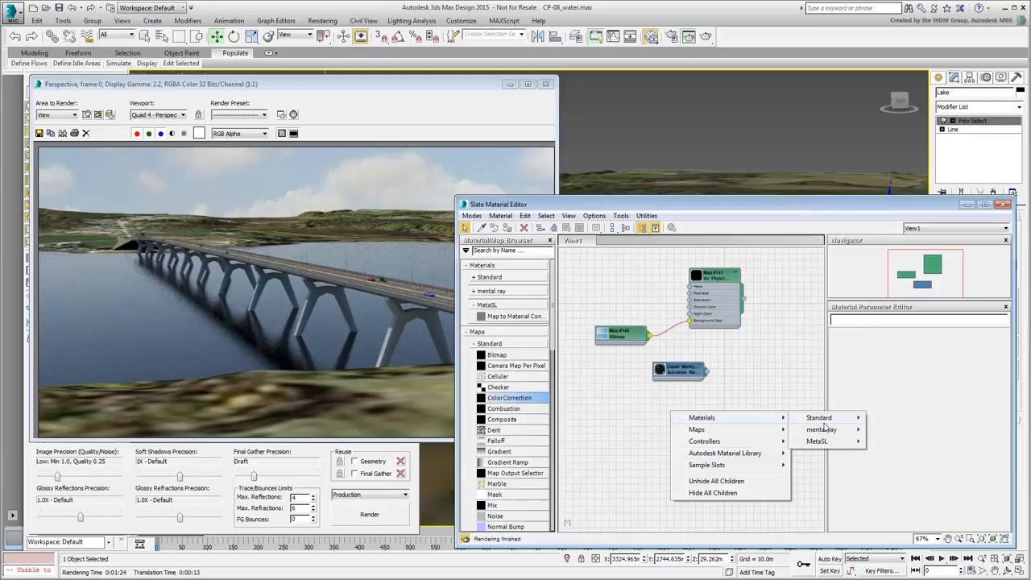
{"action": "mouse_move", "coordinate": [823, 429]}
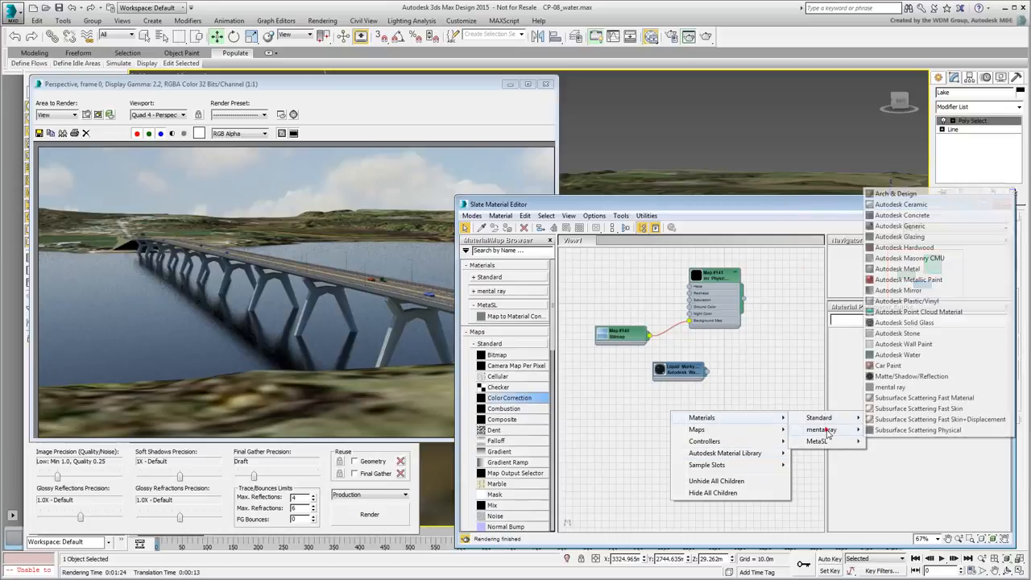
{"action": "left_click", "coordinate": [932, 197]}
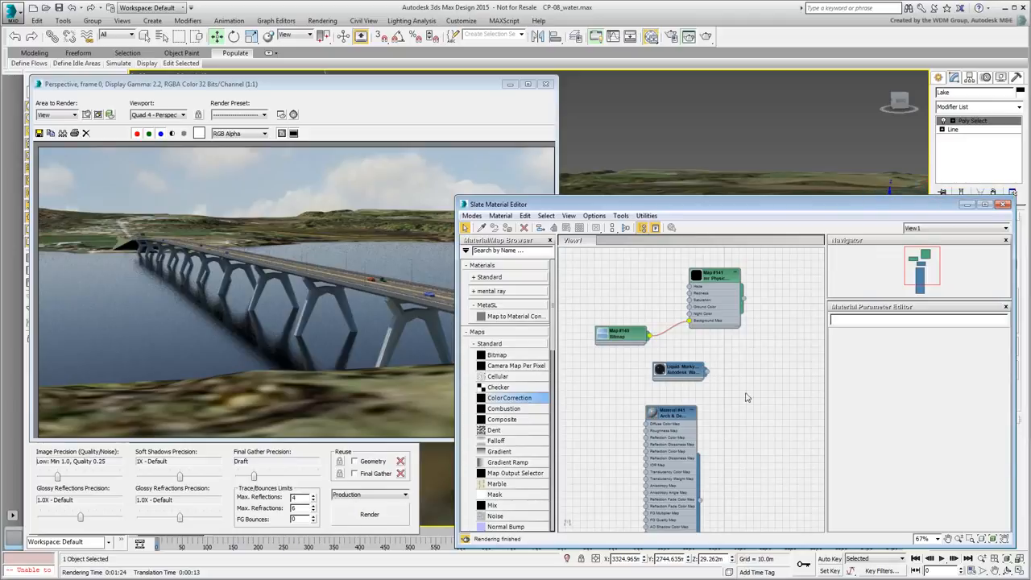
{"action": "middle_click_drag", "start_coordinate": [685, 441], "coordinate": [689, 342]}
{"action": "left_click_drag", "start_coordinate": [677, 314], "coordinate": [749, 322]}
{"action": "double_click", "coordinate": [749, 322]}
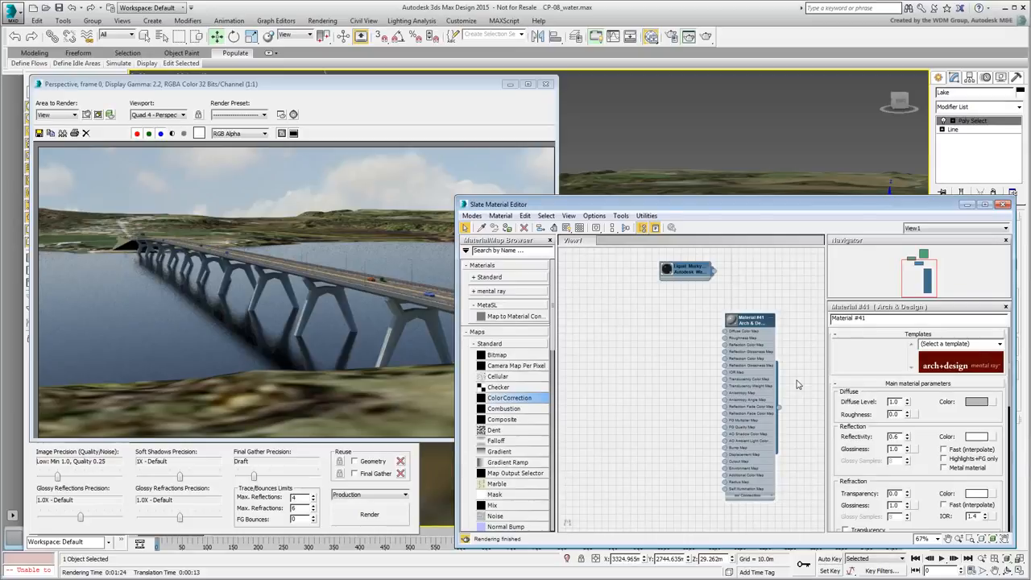
{"action": "left_click", "coordinate": [1000, 343]}
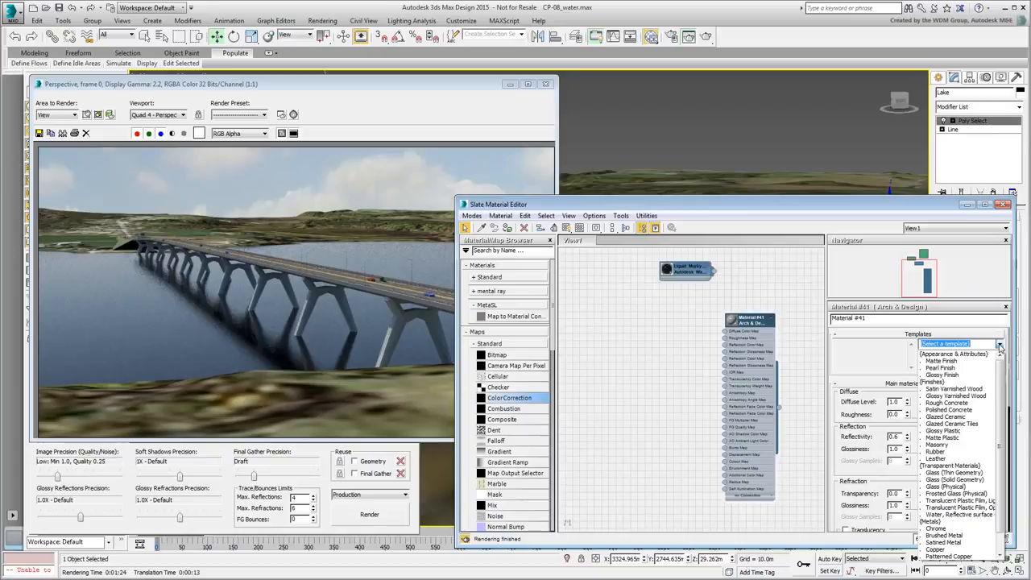
{"action": "left_click", "coordinate": [971, 514]}
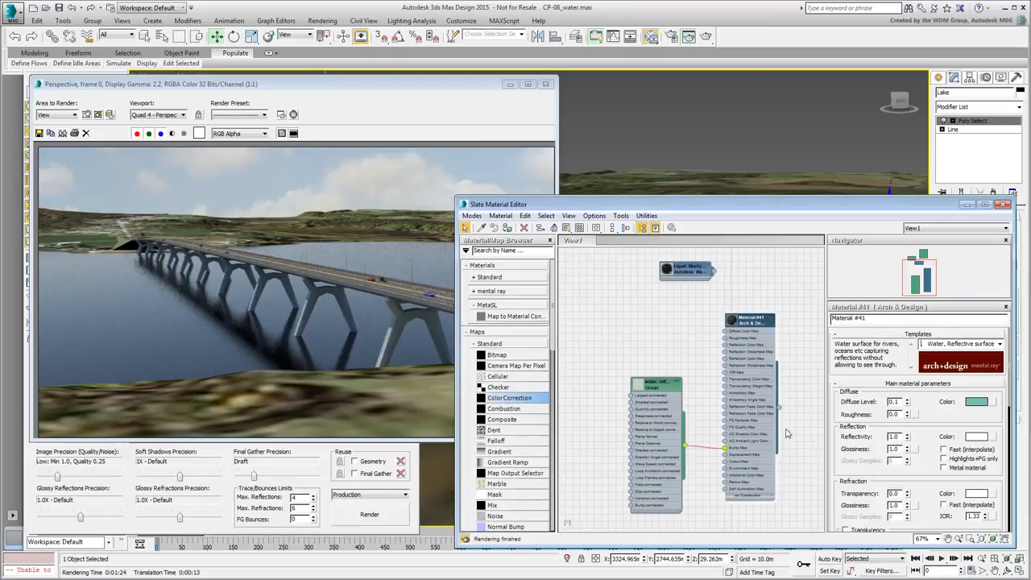
Assign the reflective water Arch & Design material to the lake surface and render the Perspective view with it.
{"action": "left_click", "coordinate": [545, 84]}
{"action": "left_click_drag", "start_coordinate": [779, 412], "coordinate": [311, 347]}
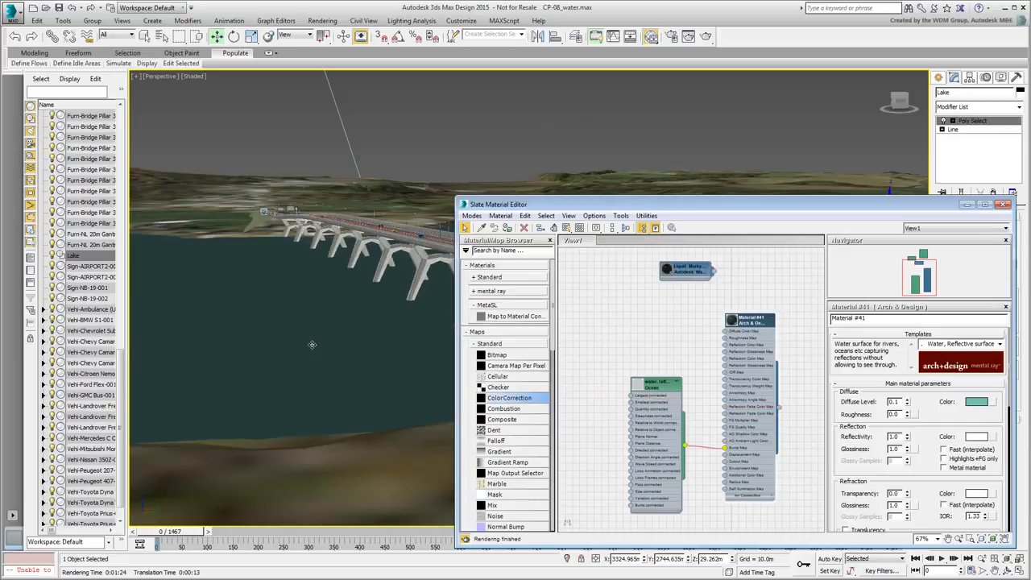
{"action": "left_click", "coordinate": [706, 36]}
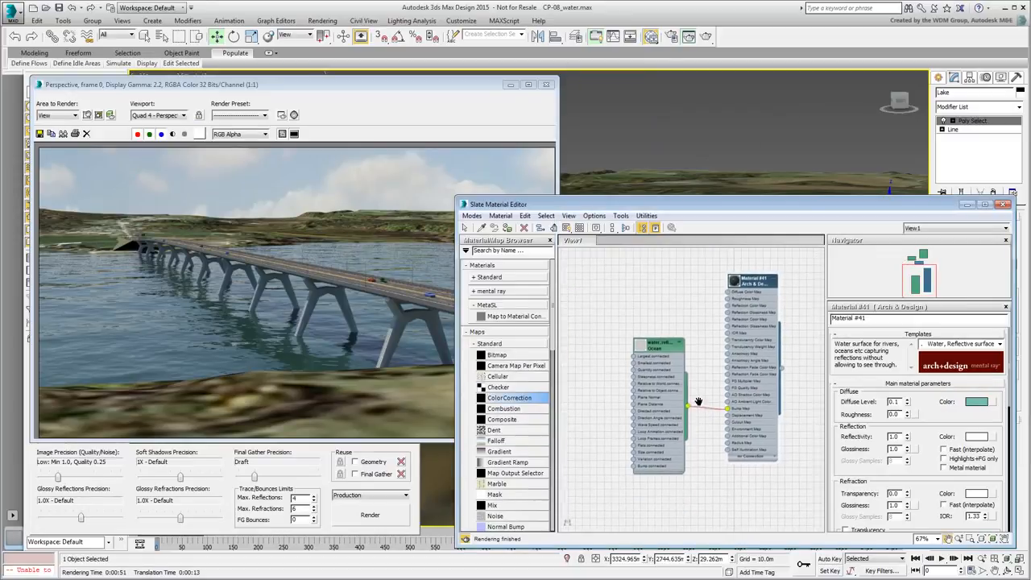
Set the Largest wave size of the water material's Ocean bump map to 10 m.
{"action": "scroll", "coordinate": [701, 405], "scroll_direction": "up", "scroll_amount": 2}
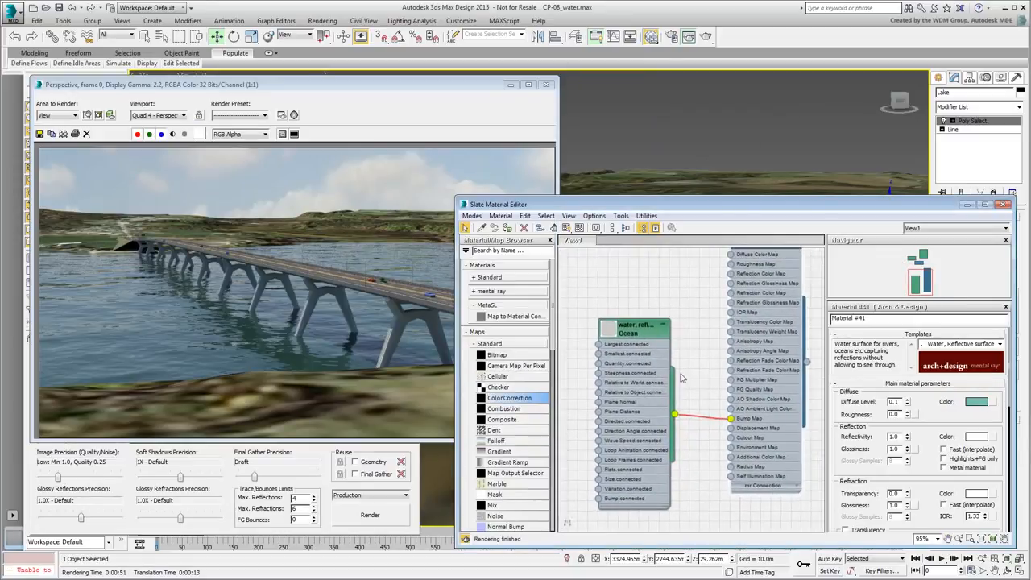
{"action": "double_click", "coordinate": [636, 330]}
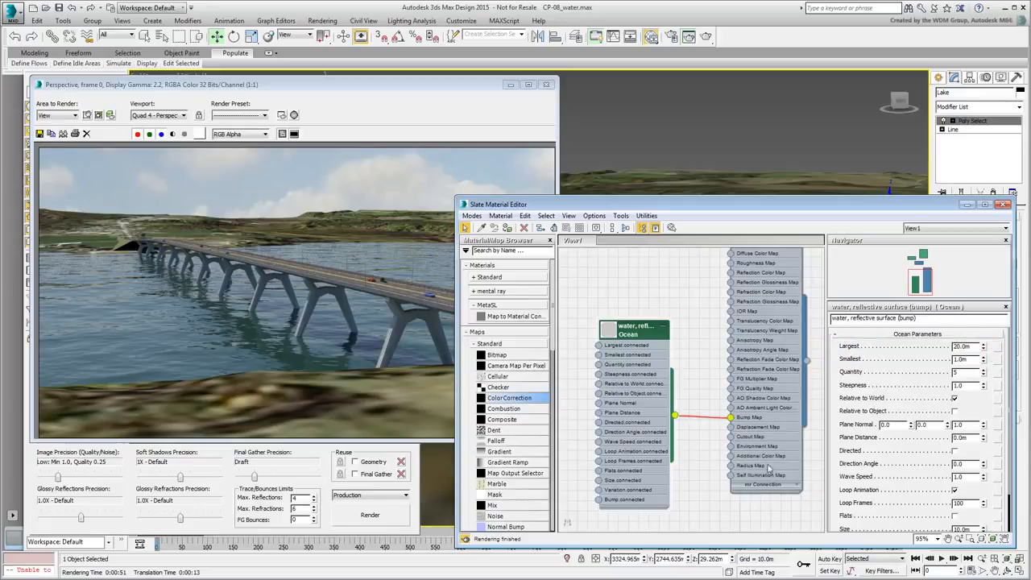
{"action": "double_click", "coordinate": [962, 347]}
{"action": "type", "text": "10"}
{"action": "key", "text": "Return"}
Show the lake in a maximized Top view and set the Ocean map's Direction Angle to 180.
{"action": "left_click", "coordinate": [546, 85]}
{"action": "key", "text": "alt+w"}
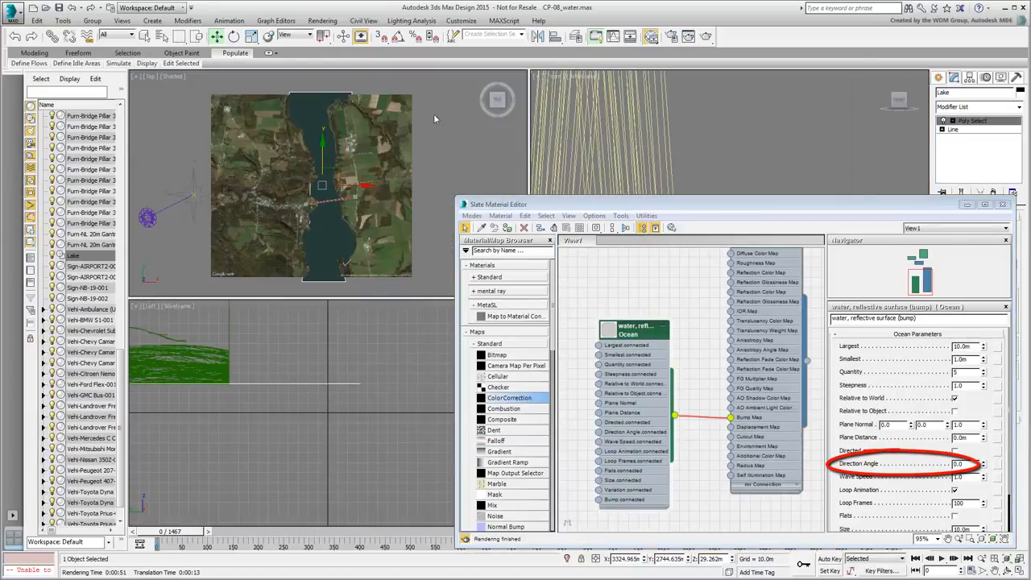
{"action": "right_click", "coordinate": [362, 178]}
{"action": "key", "text": "alt+w"}
{"action": "key", "text": "z"}
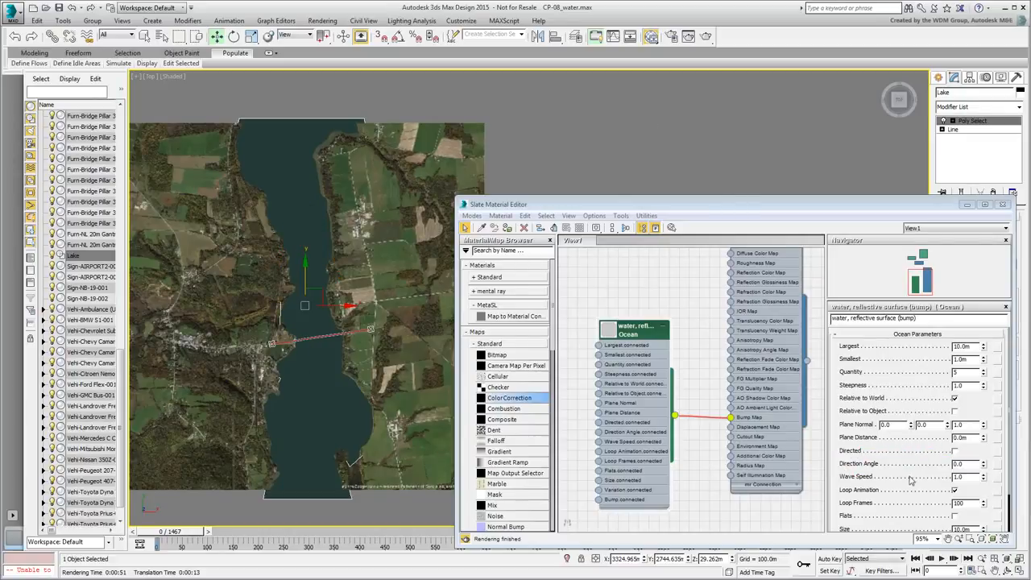
{"action": "double_click", "coordinate": [970, 464]}
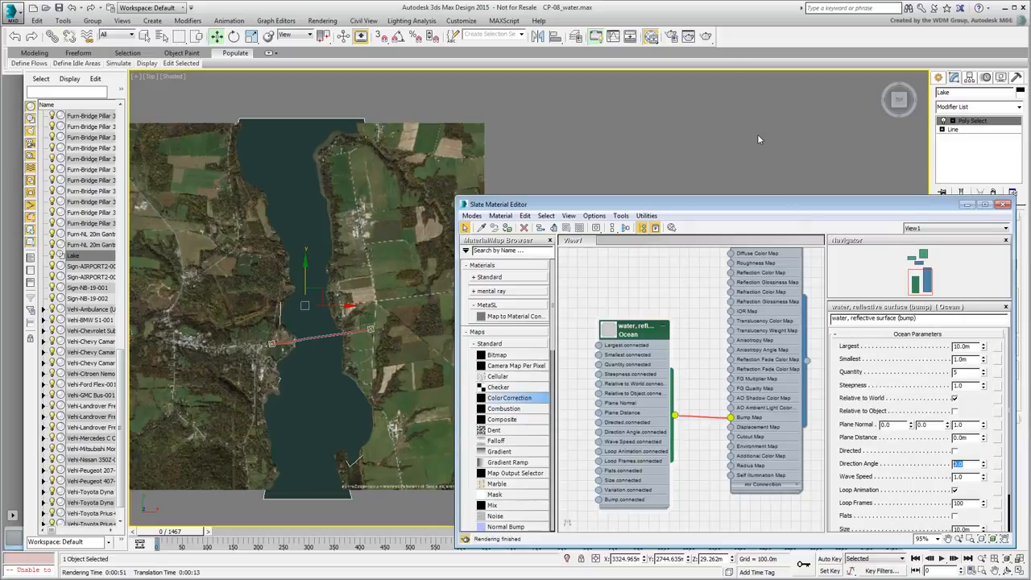
{"action": "type", "text": "180"}
{"action": "key", "text": "Return"}
Return to the maximized Perspective view and render the lake with the adjusted waves.
{"action": "key", "text": "alt+w"}
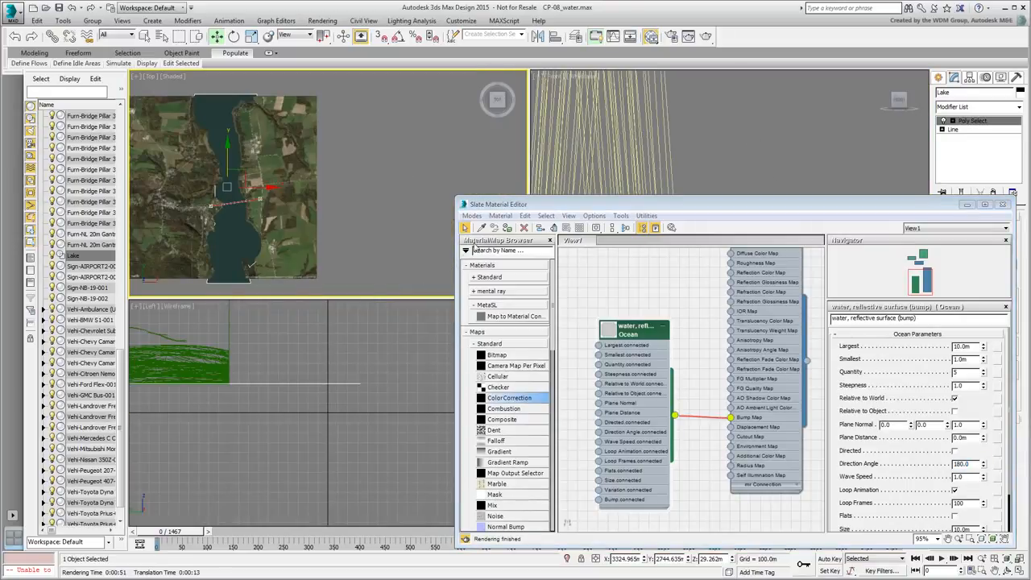
{"action": "left_click_drag", "start_coordinate": [719, 207], "coordinate": [787, 205]}
{"action": "key", "text": "alt+w"}
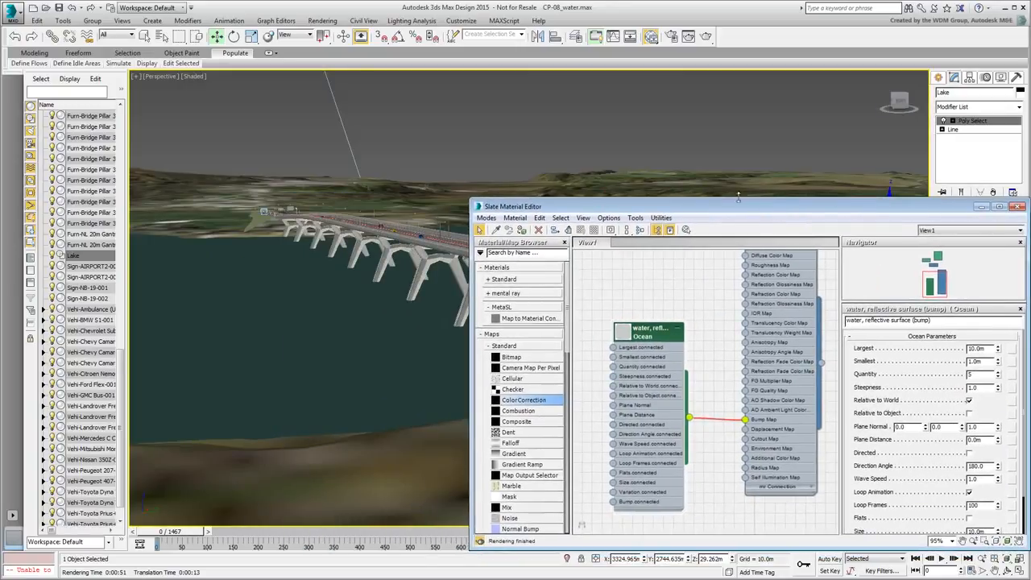
{"action": "left_click", "coordinate": [706, 36]}
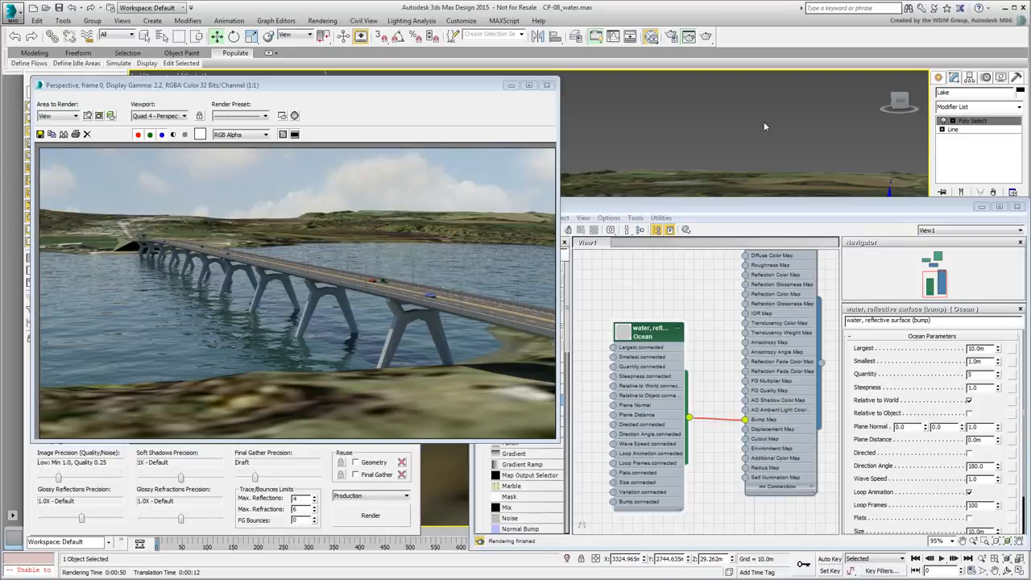
Close the Slate Material Editor and render a closer Perspective view of the bridge's far end and shoreline.
{"action": "left_click", "coordinate": [1016, 206]}
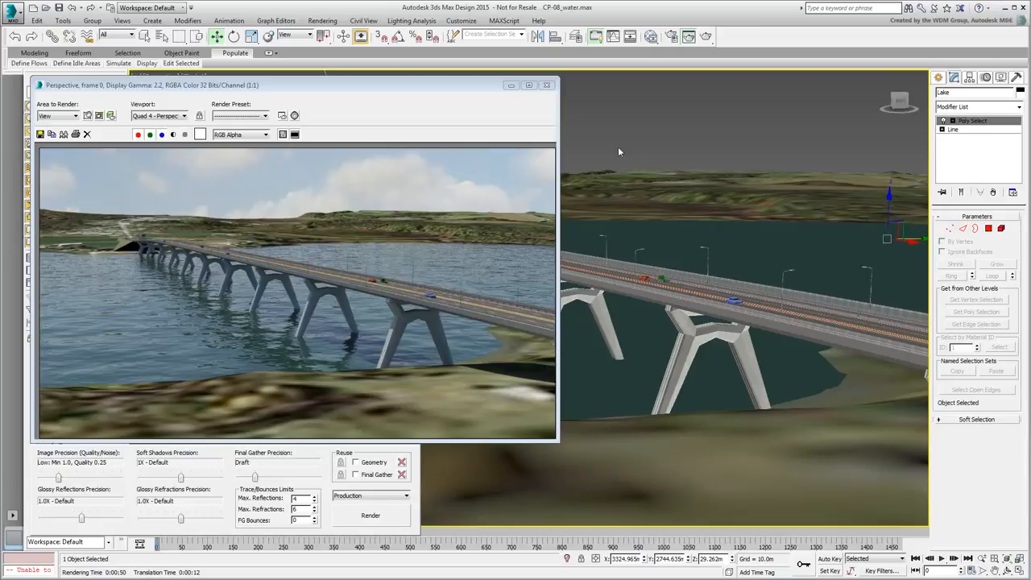
{"action": "left_click", "coordinate": [546, 84]}
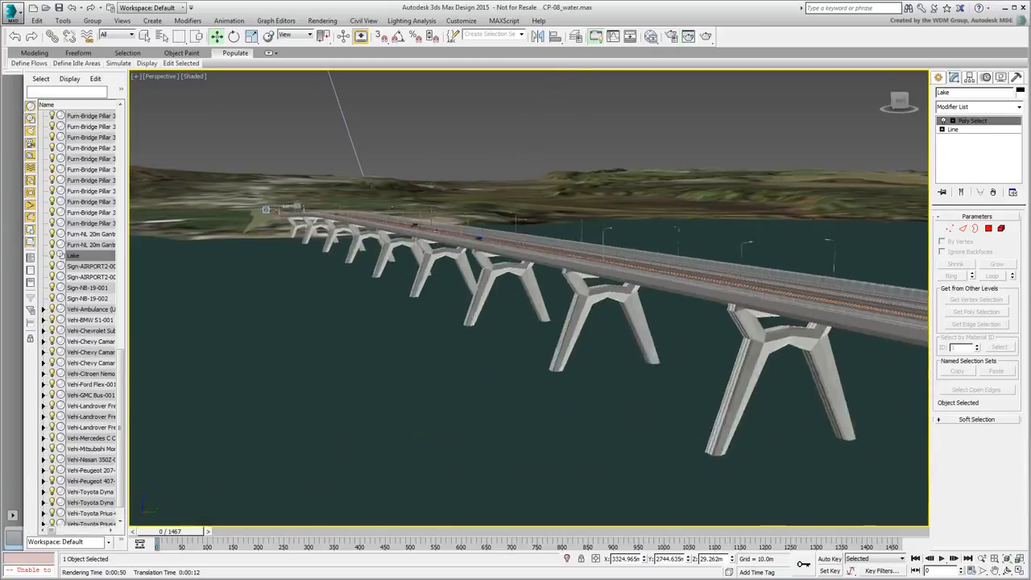
{"action": "scroll", "coordinate": [323, 217], "scroll_direction": "up", "scroll_amount": 5}
{"action": "mouse_move", "coordinate": [306, 202]}
{"action": "middle_mouse_down"}
{"action": "mouse_move", "coordinate": [400, 359]}
{"action": "mouse_move", "coordinate": [431, 343]}
{"action": "middle_mouse_up"}
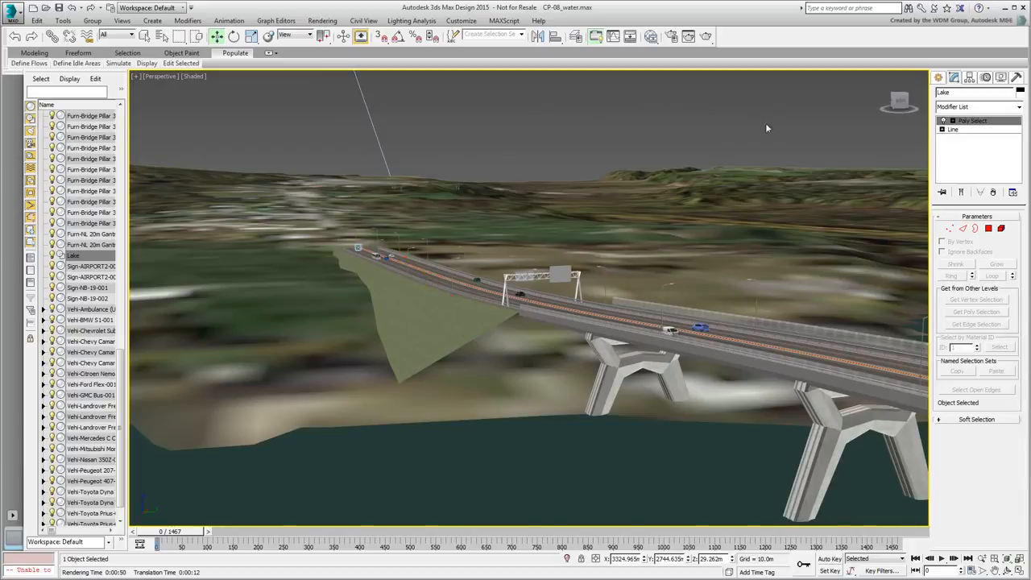
{"action": "middle_click_drag", "start_coordinate": [721, 176], "coordinate": [669, 129]}
{"action": "left_click", "coordinate": [706, 37]}
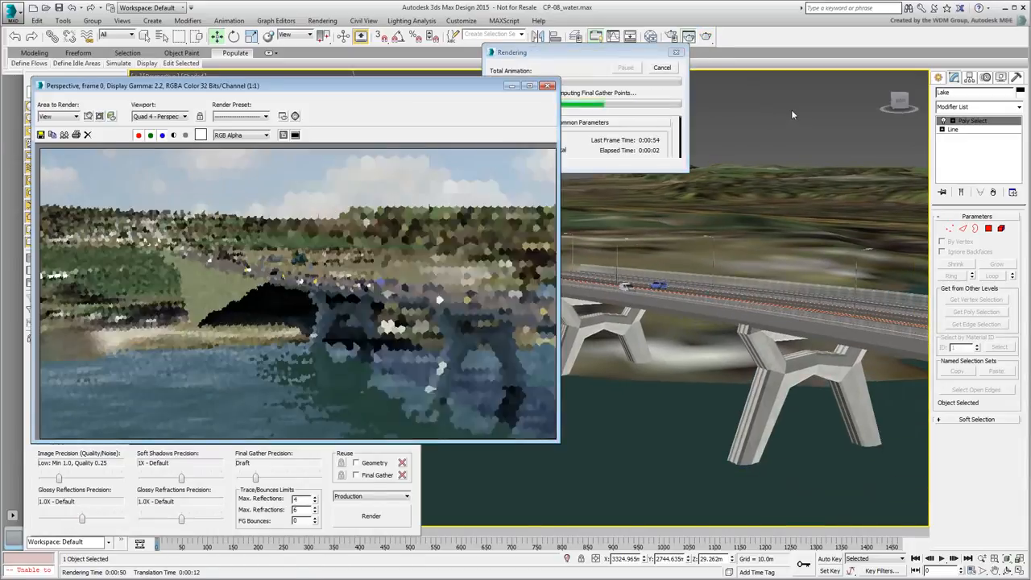